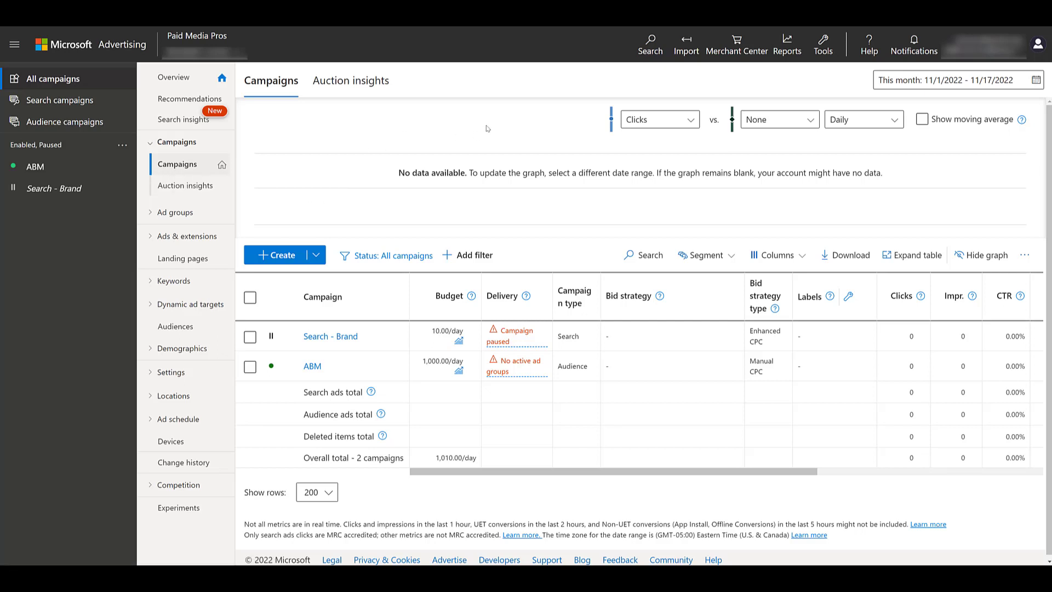
- Start a new campaign and open the help for the Video views goal
{"action": "left_click", "coordinate": [282, 255]}
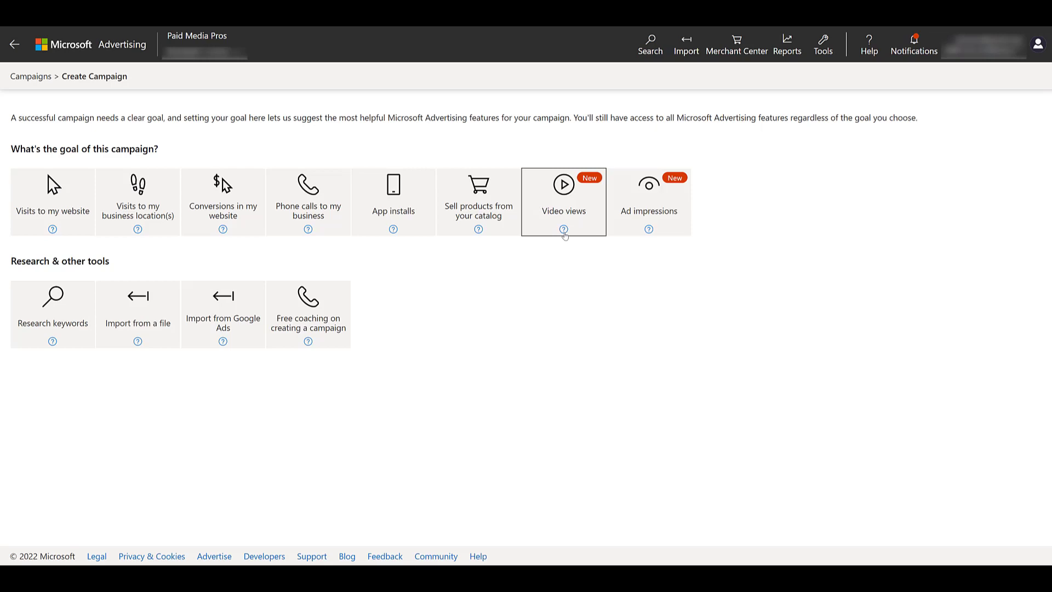
{"action": "left_click", "coordinate": [564, 230]}
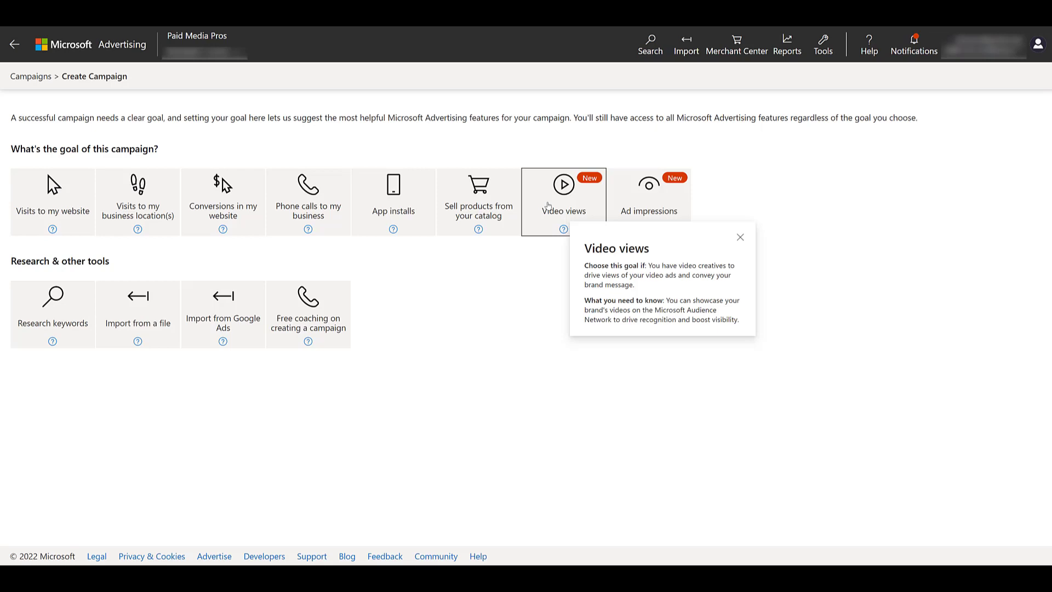
- Choose the Video views goal, name the campaign 'Video Ads', and name its ad group 'Video Ads'
{"action": "left_click", "coordinate": [548, 206]}
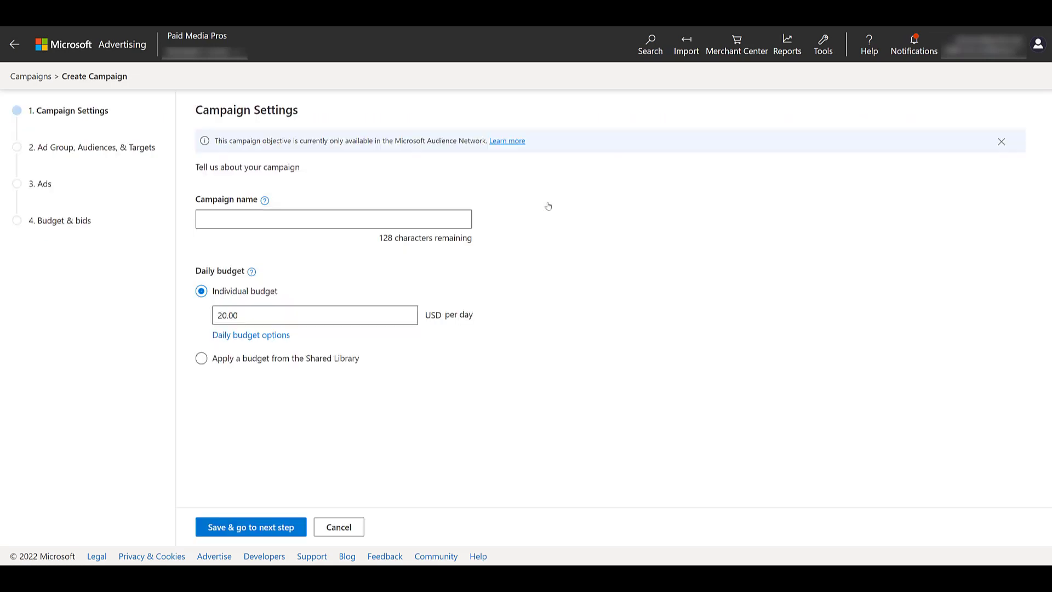
{"action": "left_click", "coordinate": [335, 220]}
{"action": "type", "text": "Video Ads"}
{"action": "left_click", "coordinate": [273, 527]}
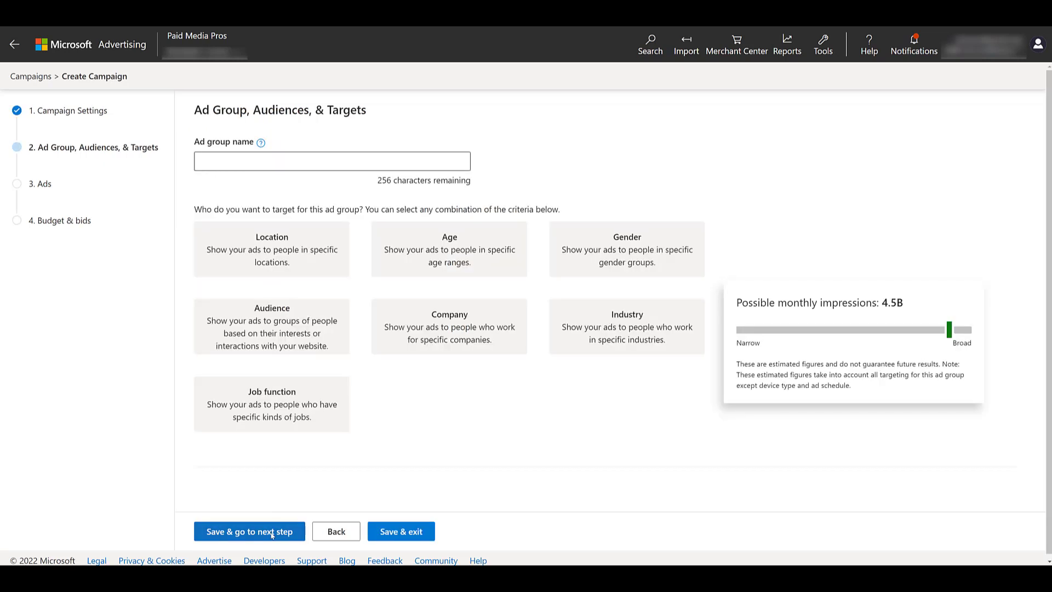
{"action": "left_click", "coordinate": [277, 156]}
{"action": "type", "text": "Video Ads"}
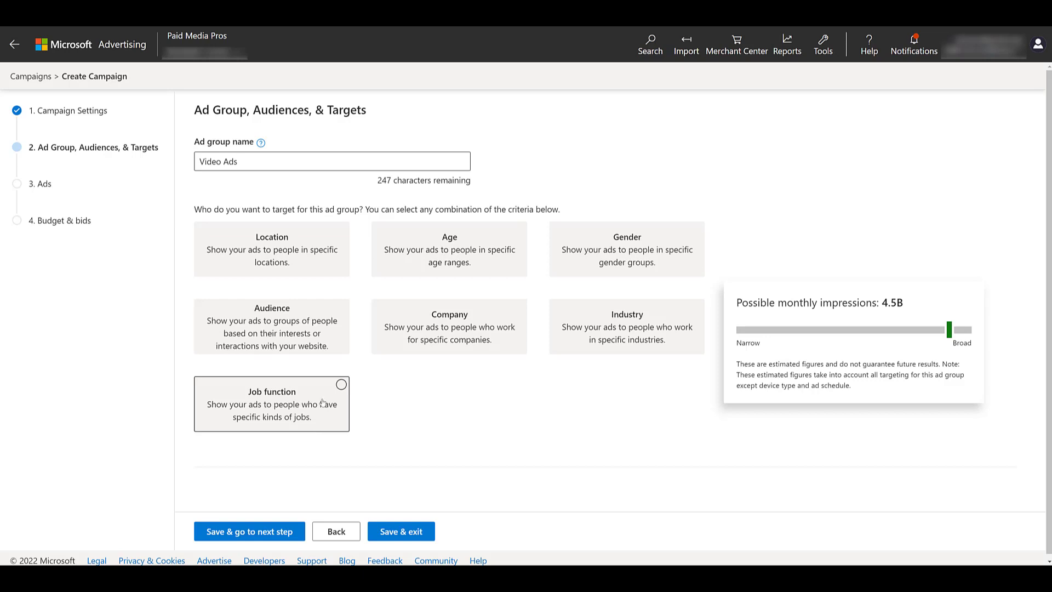
- Limit the ad group's locations to Canada and the United States
{"action": "left_click", "coordinate": [314, 270]}
{"action": "scroll", "coordinate": [400, 399], "scroll_direction": "down", "scroll_amount": 2}
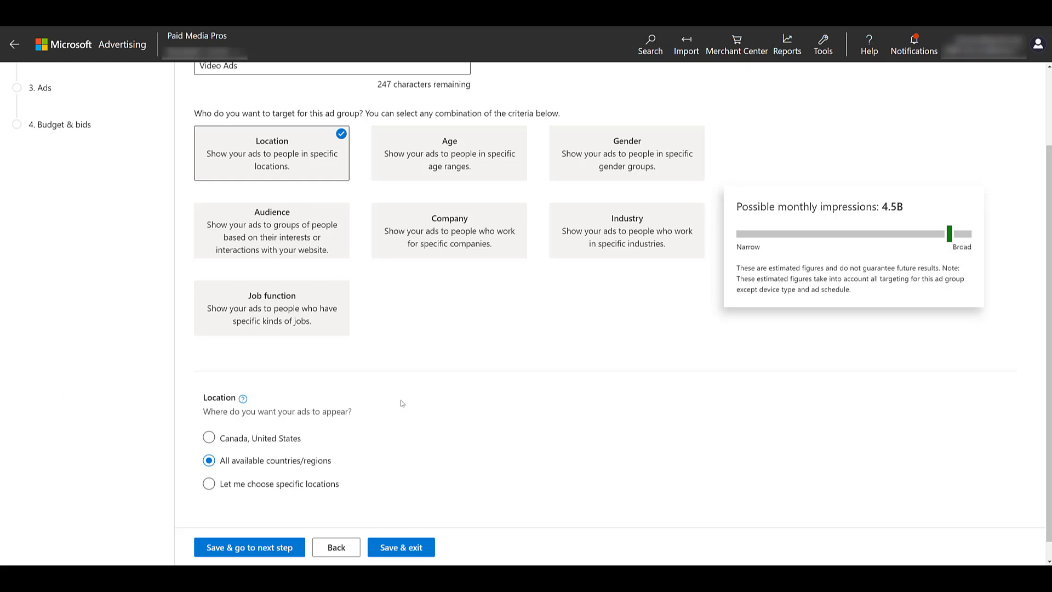
{"action": "left_click", "coordinate": [285, 441]}
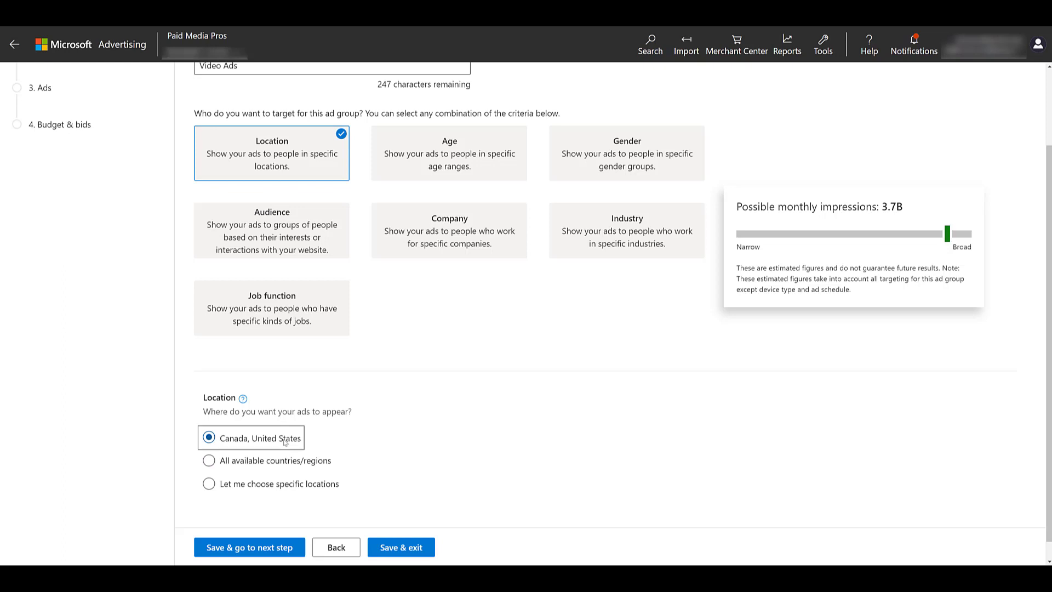
- Turn on age, gender and audience targeting for the ad group
{"action": "left_click", "coordinate": [408, 149]}
{"action": "scroll", "coordinate": [441, 274], "scroll_direction": "down", "scroll_amount": 3}
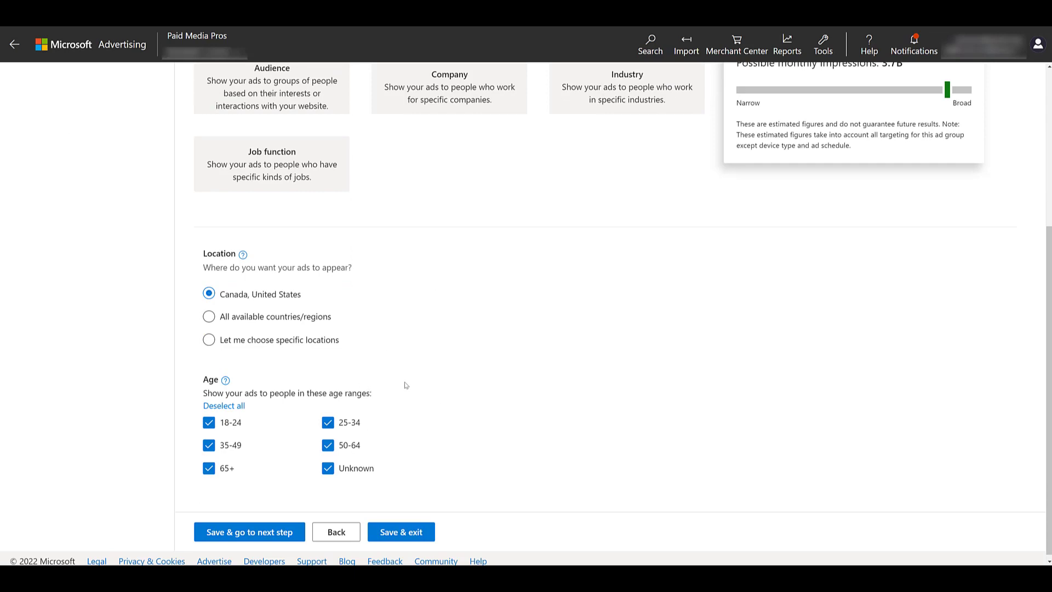
{"action": "scroll", "coordinate": [619, 181], "scroll_direction": "up", "scroll_amount": 3}
{"action": "left_click", "coordinate": [619, 181]}
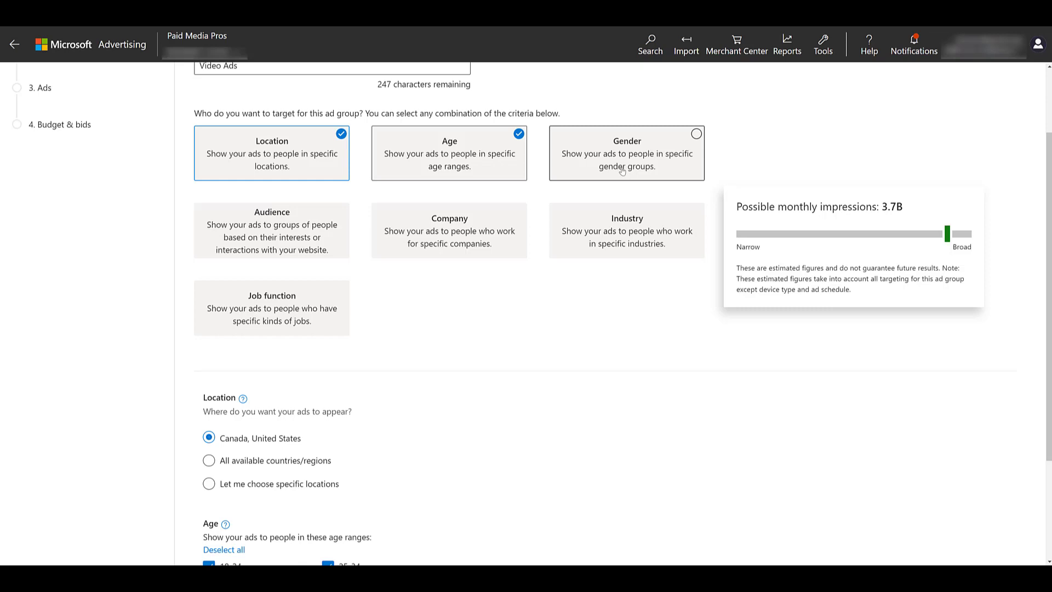
{"action": "scroll", "coordinate": [618, 177], "scroll_direction": "down", "scroll_amount": 4}
{"action": "scroll", "coordinate": [618, 176], "scroll_direction": "down", "scroll_amount": 1}
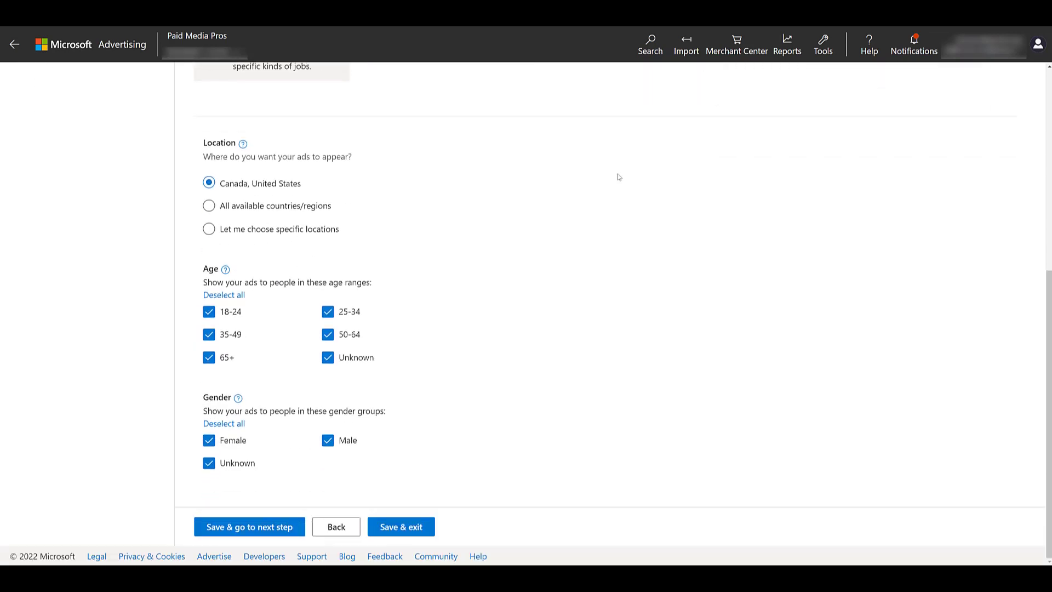
{"action": "scroll", "coordinate": [619, 177], "scroll_direction": "up", "scroll_amount": 4}
{"action": "left_click", "coordinate": [336, 214]}
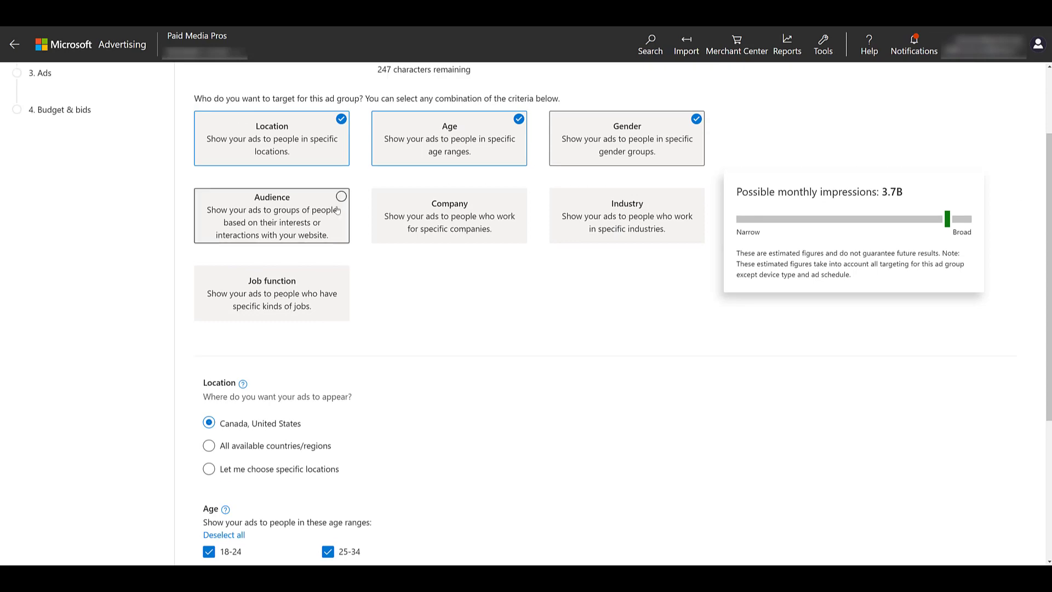
{"action": "scroll", "coordinate": [336, 213], "scroll_direction": "down", "scroll_amount": 6}
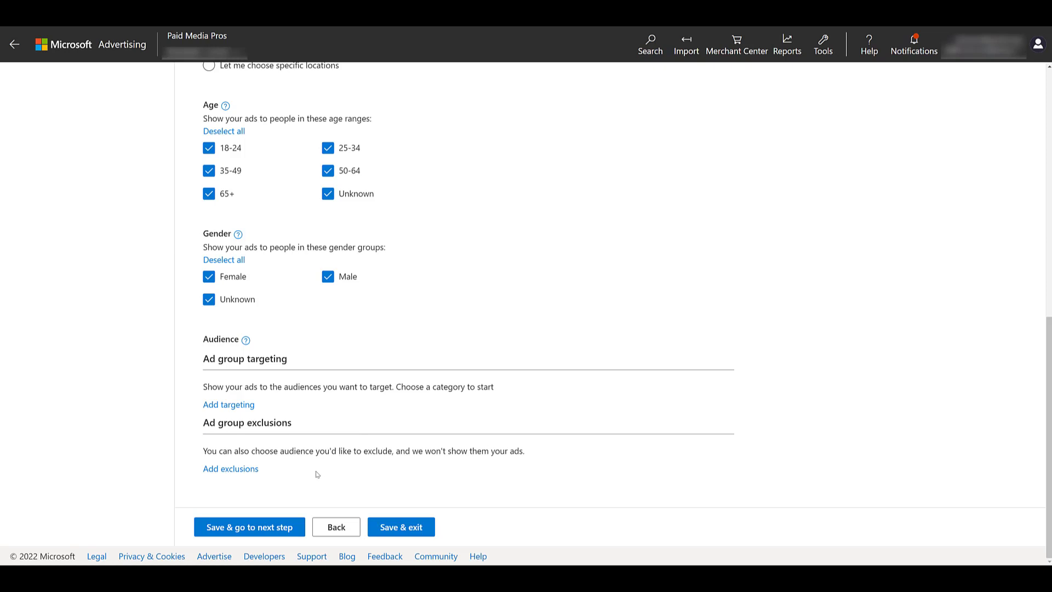
- Begin adding audience targeting and bring up the audience categories, including In-market audiences
{"action": "left_click", "coordinate": [247, 406]}
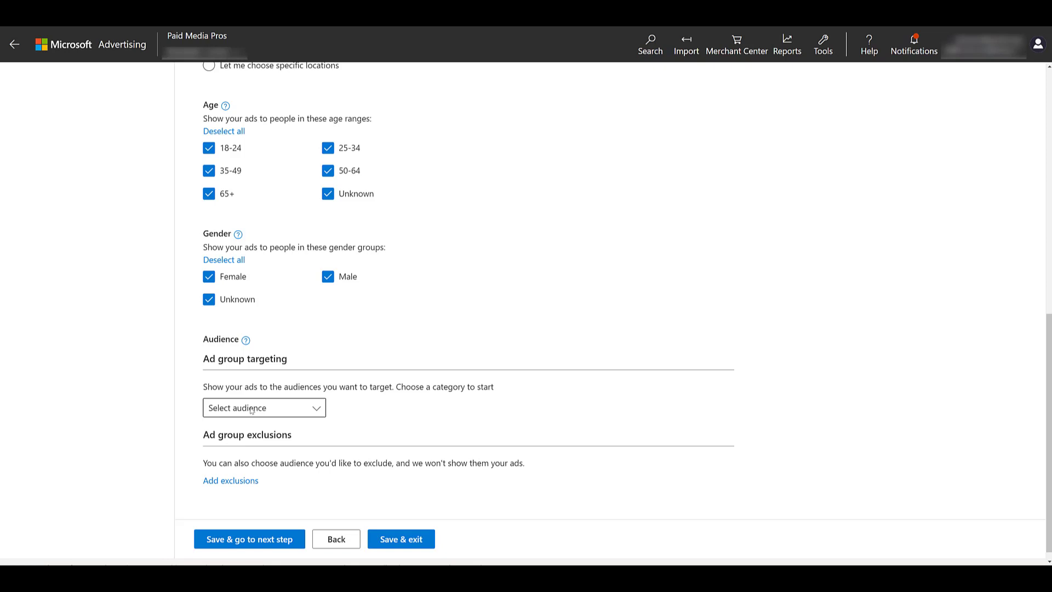
{"action": "left_click", "coordinate": [251, 409]}
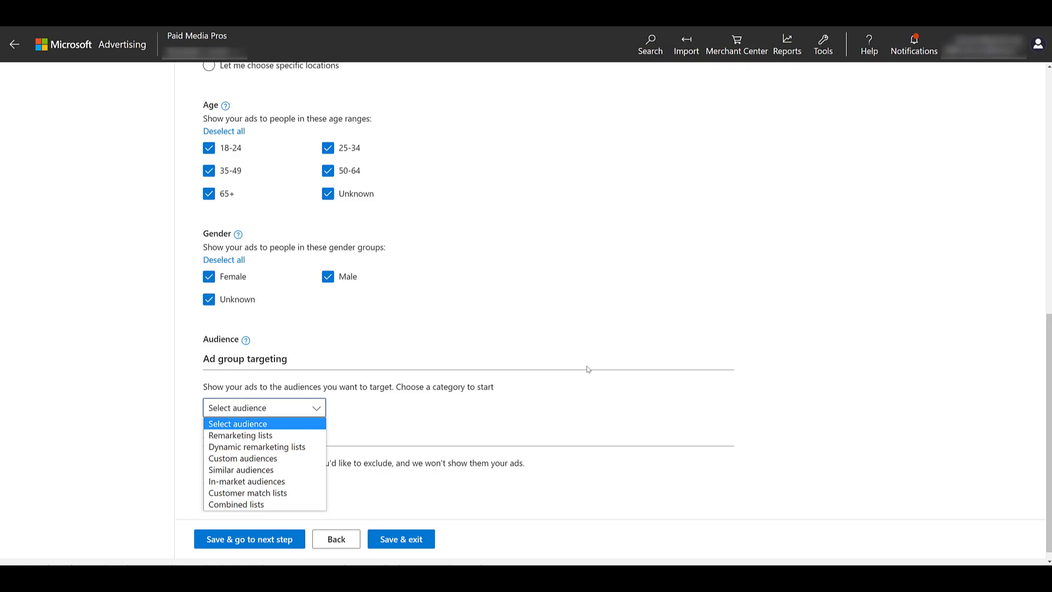
{"action": "left_click", "coordinate": [822, 50]}
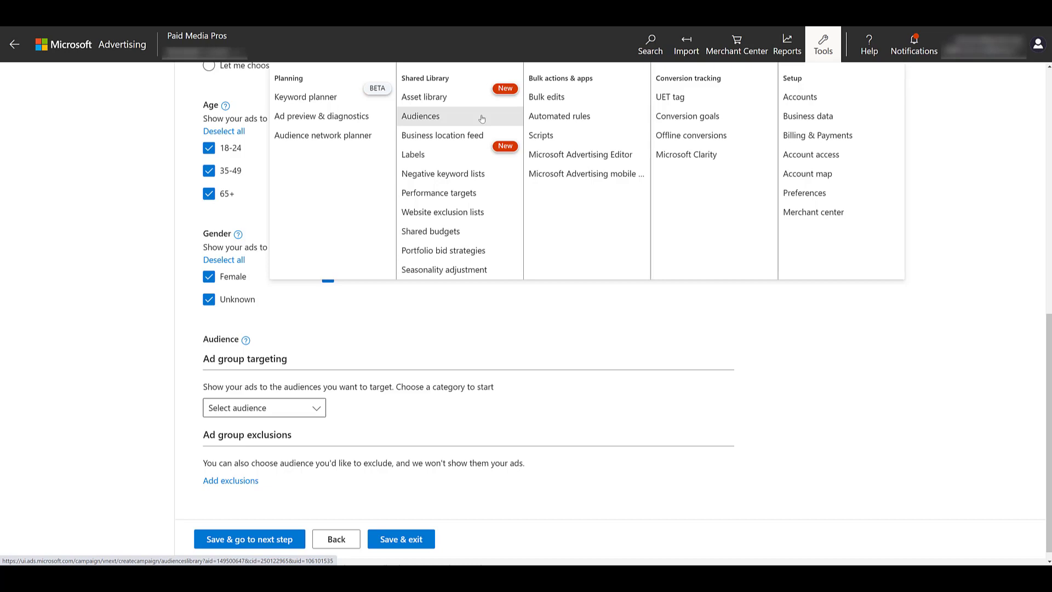
{"action": "left_click", "coordinate": [314, 407]}
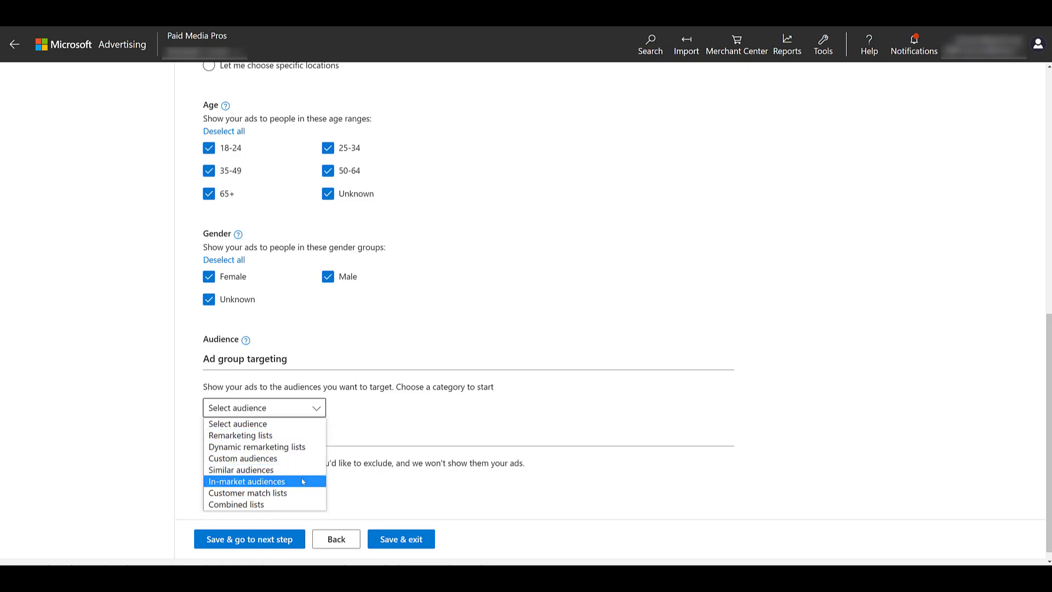
- Target the SEO & SEM Services in-market audience found by searching 'advertising'
{"action": "left_click", "coordinate": [302, 481]}
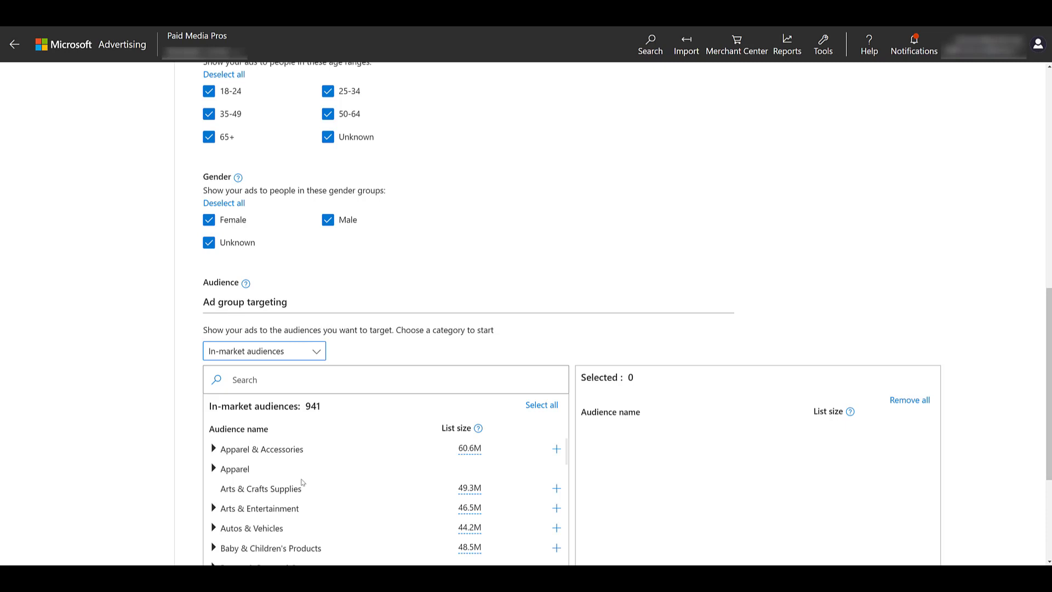
{"action": "scroll", "coordinate": [304, 481], "scroll_direction": "down", "scroll_amount": 1}
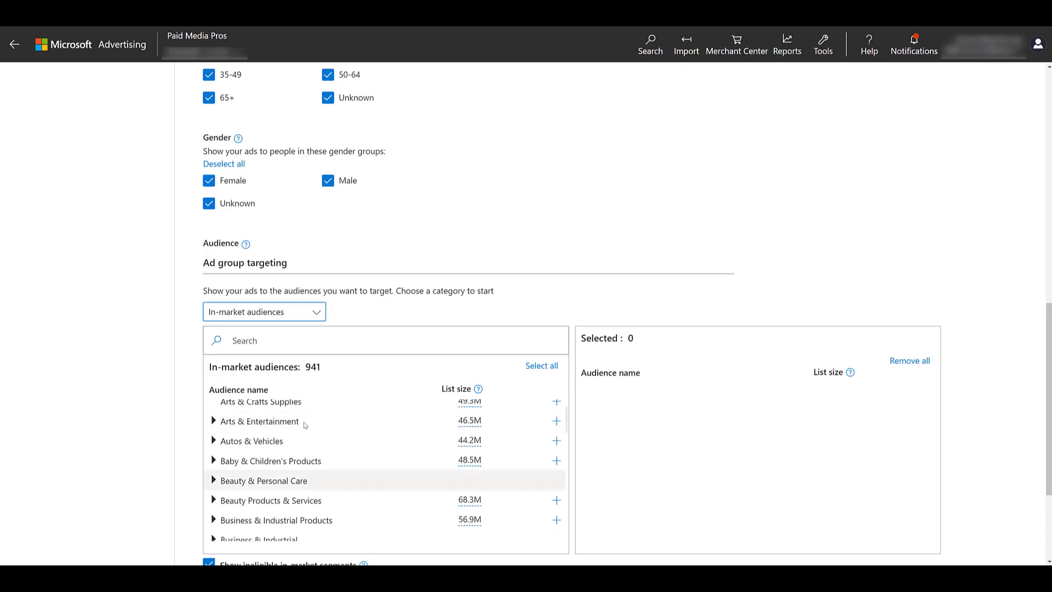
{"action": "left_click", "coordinate": [316, 347]}
{"action": "type", "text": "advertising"}
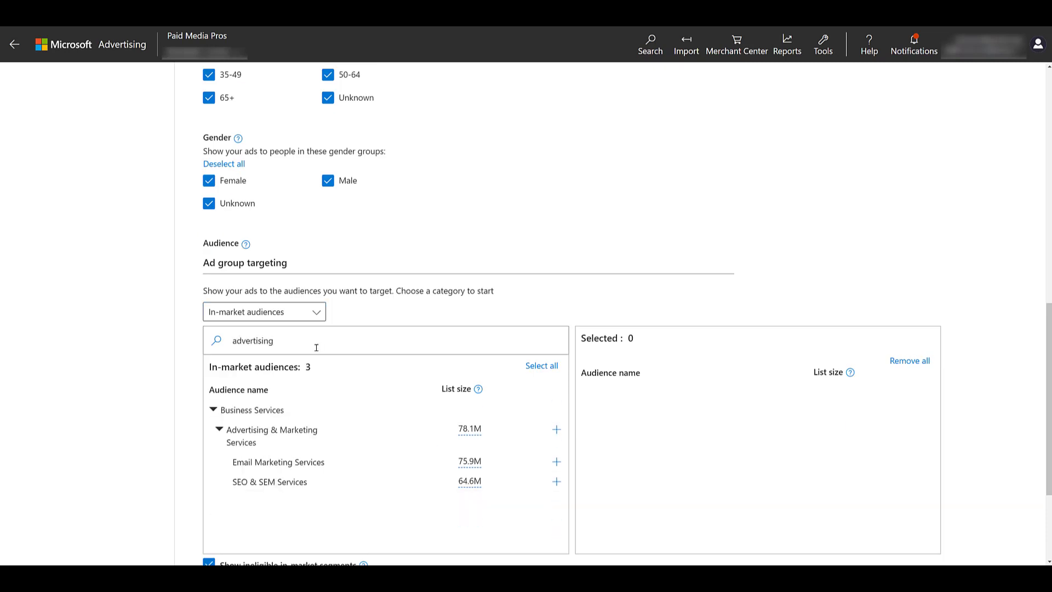
{"action": "mouse_move", "coordinate": [470, 461]}
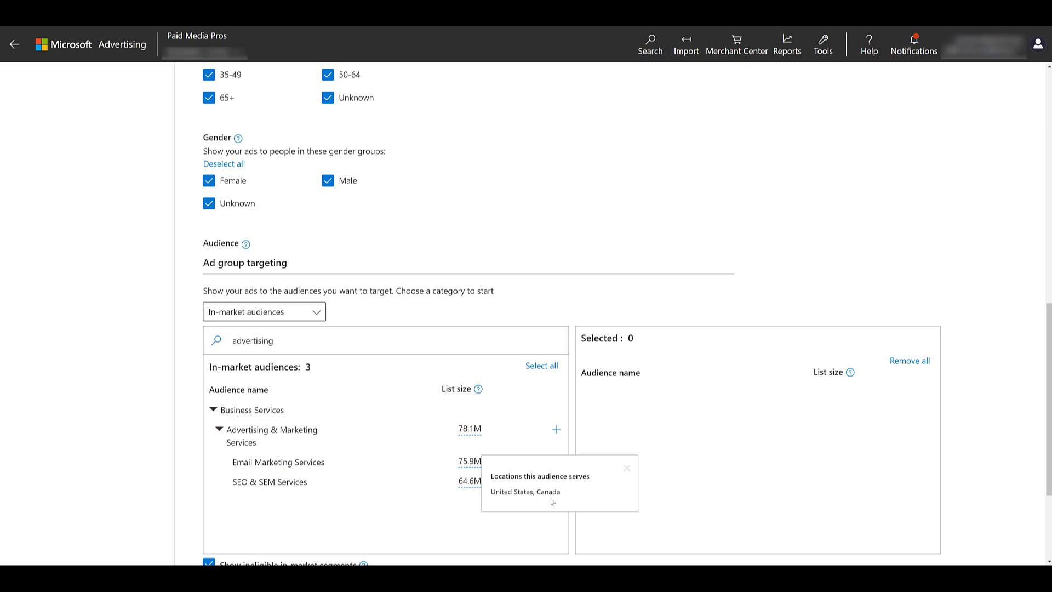
{"action": "left_click", "coordinate": [557, 482]}
{"action": "scroll", "coordinate": [552, 486], "scroll_direction": "down", "scroll_amount": 2}
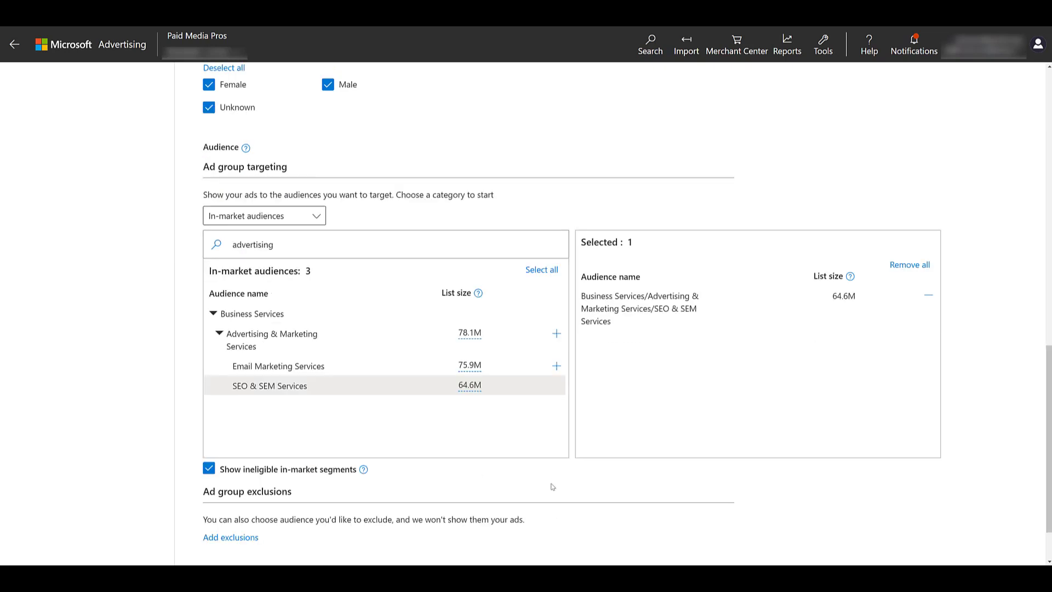
{"action": "scroll", "coordinate": [545, 486], "scroll_direction": "down", "scroll_amount": 1}
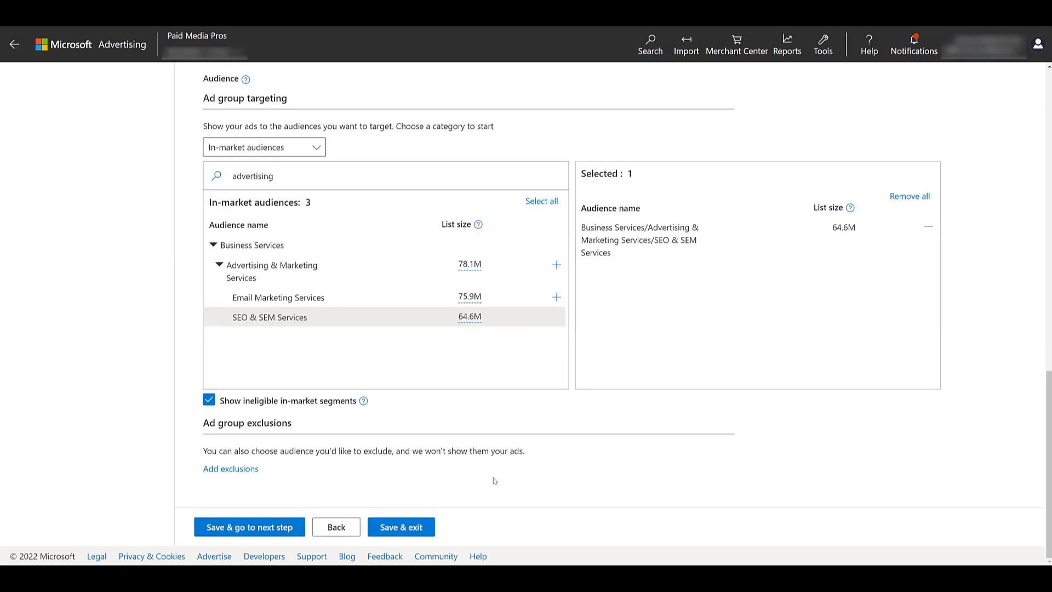
- Exclude the All Visitors - 60 Days remarketing list from the ad group
{"action": "left_click", "coordinate": [231, 469]}
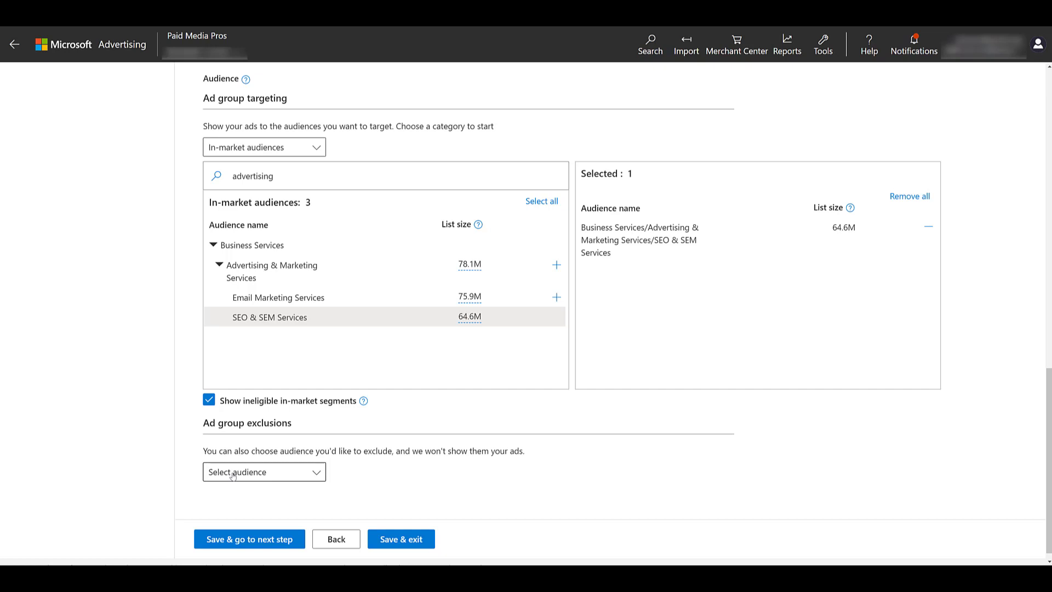
{"action": "left_click", "coordinate": [232, 473]}
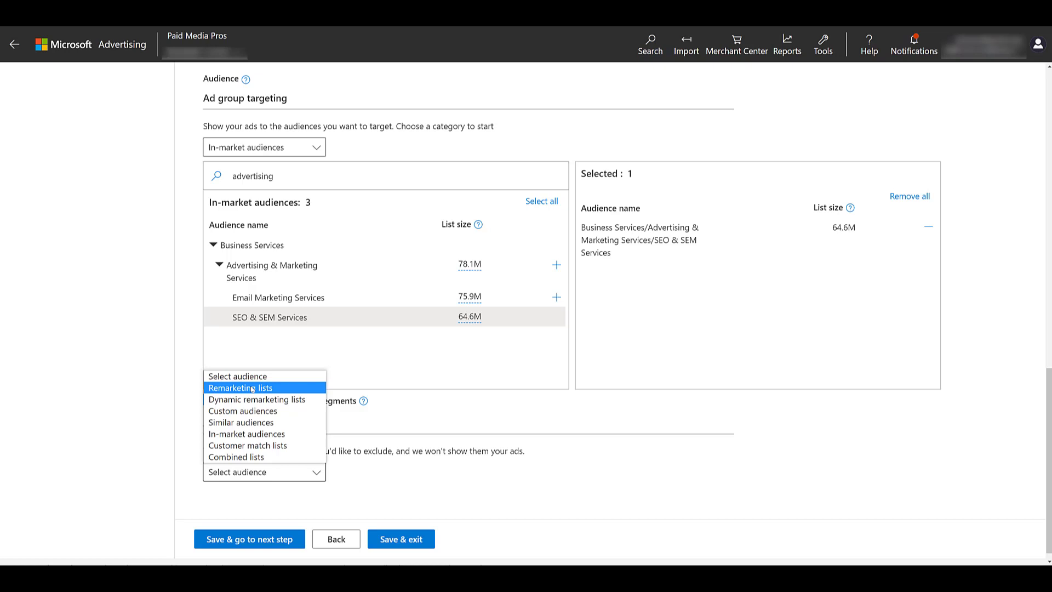
{"action": "left_click", "coordinate": [240, 387]}
{"action": "scroll", "coordinate": [416, 416], "scroll_direction": "down", "scroll_amount": 3}
{"action": "left_click", "coordinate": [556, 426]}
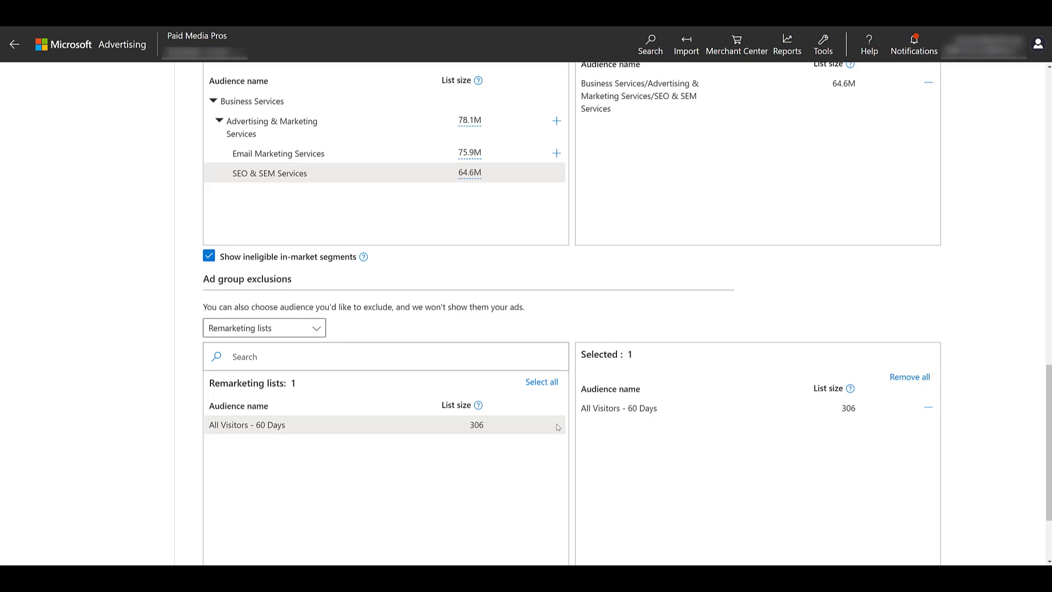
{"action": "scroll", "coordinate": [557, 427], "scroll_direction": "up", "scroll_amount": 15}
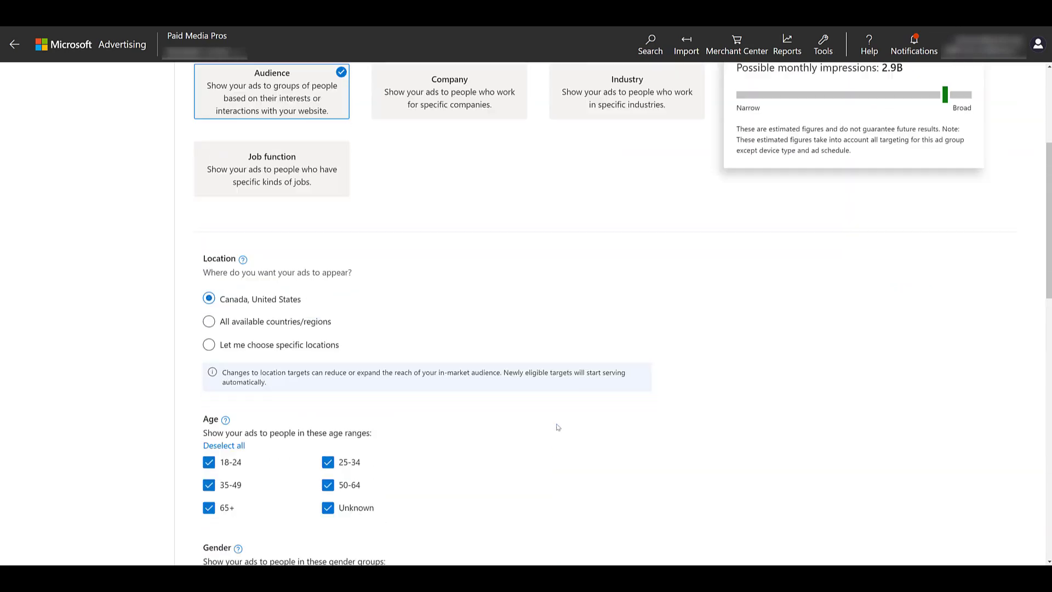
- Turn on company targeting and target Microsoft (Computer Software, more than 10,000 employees)
{"action": "scroll", "coordinate": [557, 427], "scroll_direction": "up", "scroll_amount": 3}
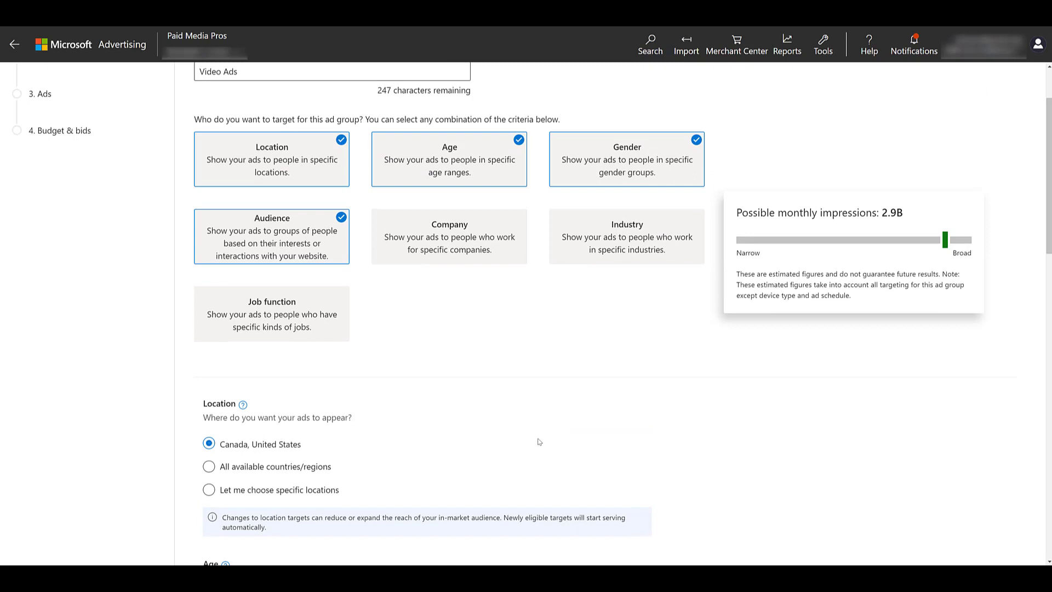
{"action": "left_click", "coordinate": [490, 243]}
{"action": "scroll", "coordinate": [484, 258], "scroll_direction": "down", "scroll_amount": 10}
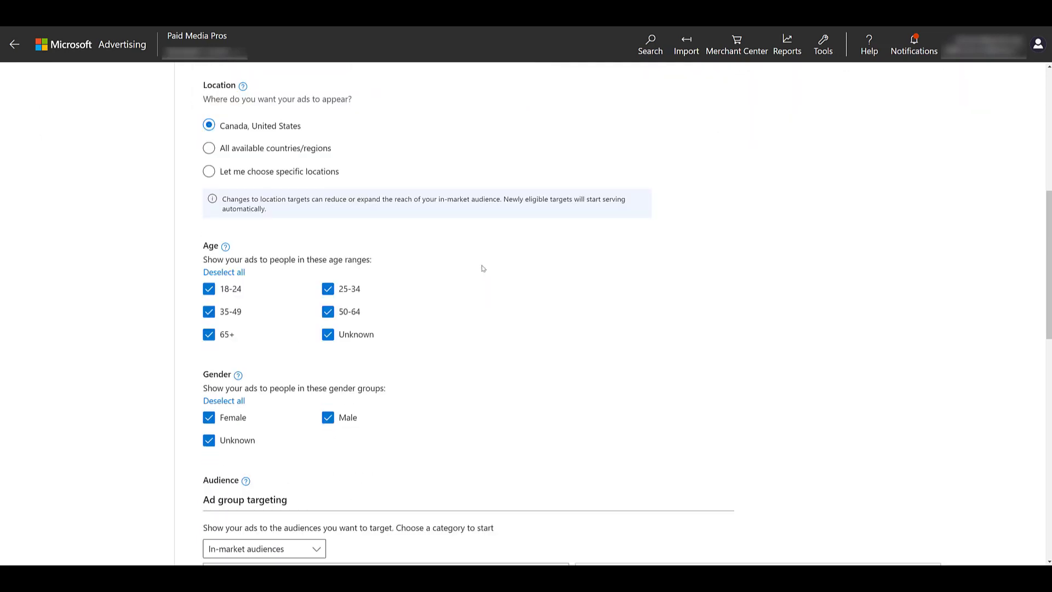
{"action": "scroll", "coordinate": [482, 268], "scroll_direction": "down", "scroll_amount": 9}
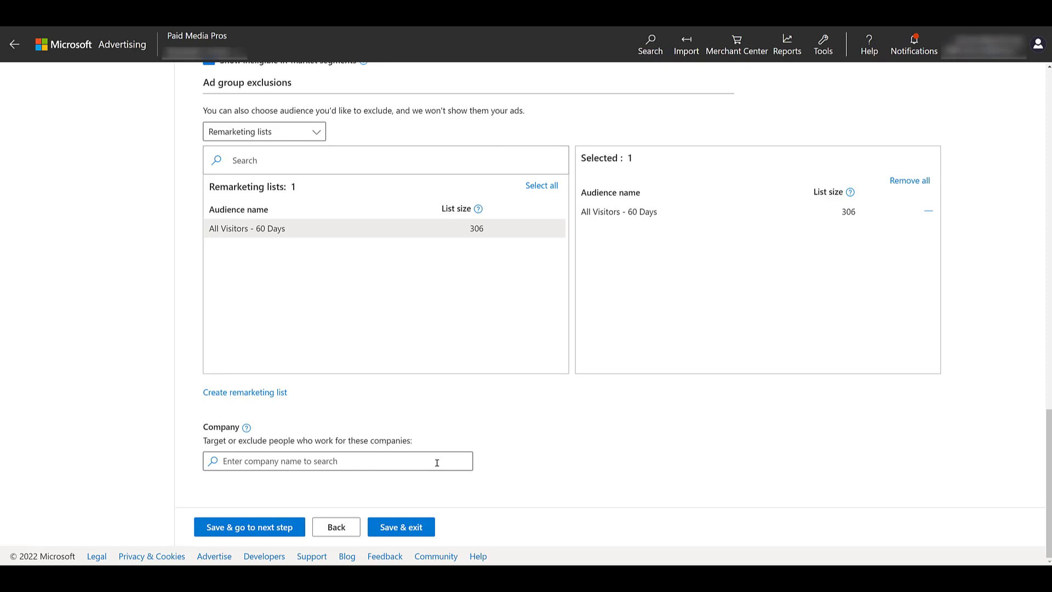
{"action": "type", "text": "microsoft"}
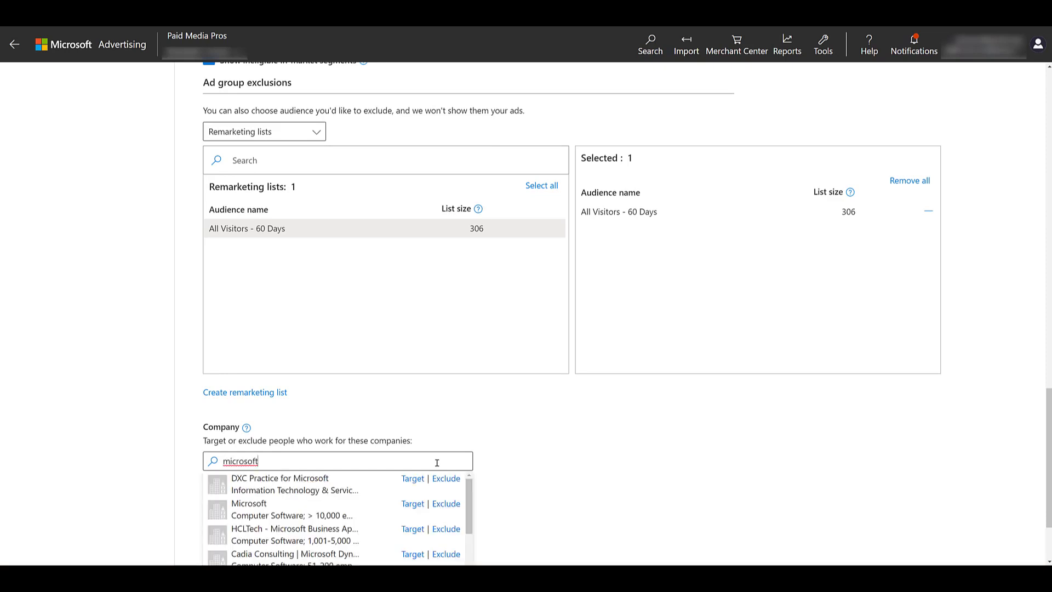
{"action": "scroll", "coordinate": [436, 462], "scroll_direction": "down", "scroll_amount": 3}
{"action": "scroll", "coordinate": [404, 482], "scroll_direction": "up", "scroll_amount": 3}
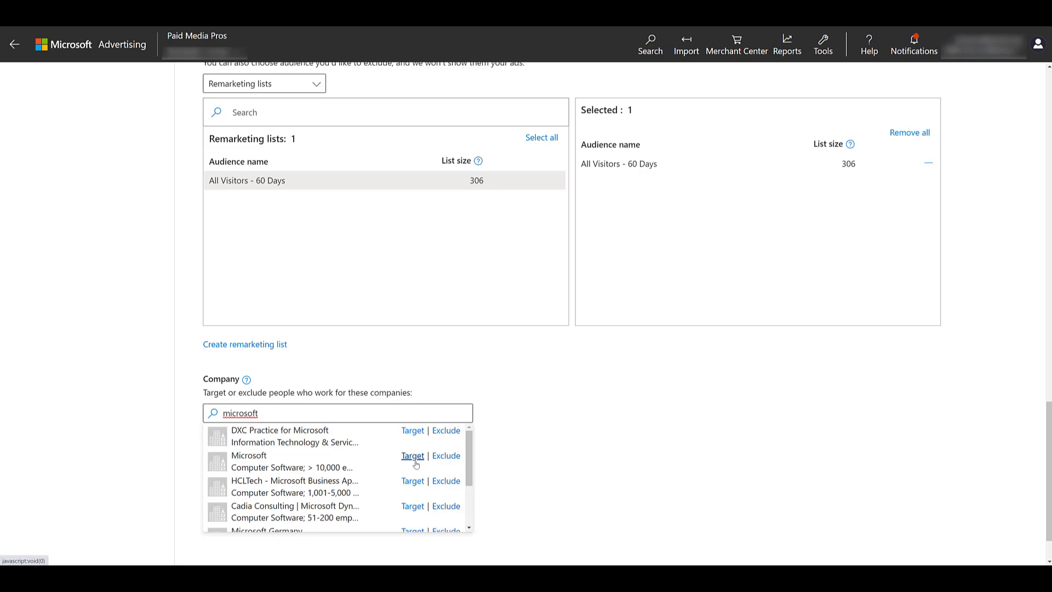
{"action": "left_click", "coordinate": [412, 455]}
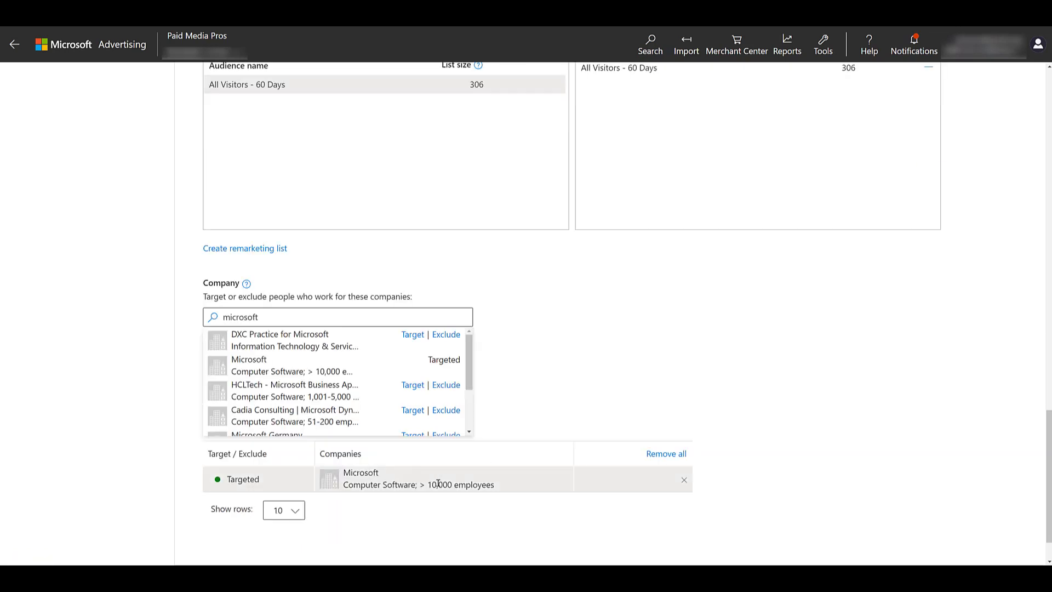
{"action": "left_click_drag", "start_coordinate": [339, 319], "coordinate": [31, 298]}
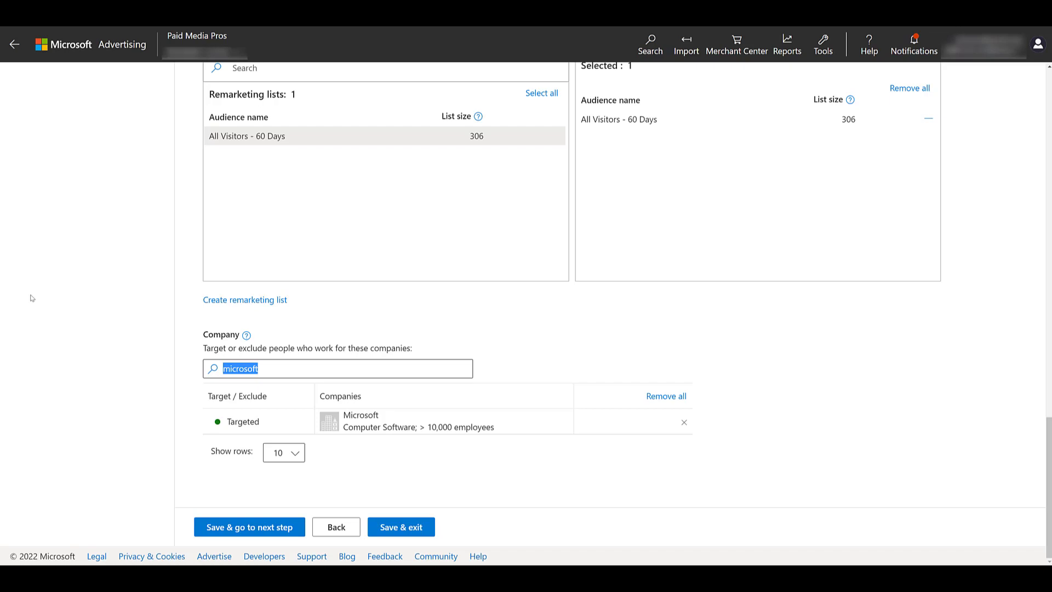
- Set job functions: target Marketing, exclude Human Resources and Information Technology
{"action": "scroll", "coordinate": [32, 298], "scroll_direction": "up", "scroll_amount": 7}
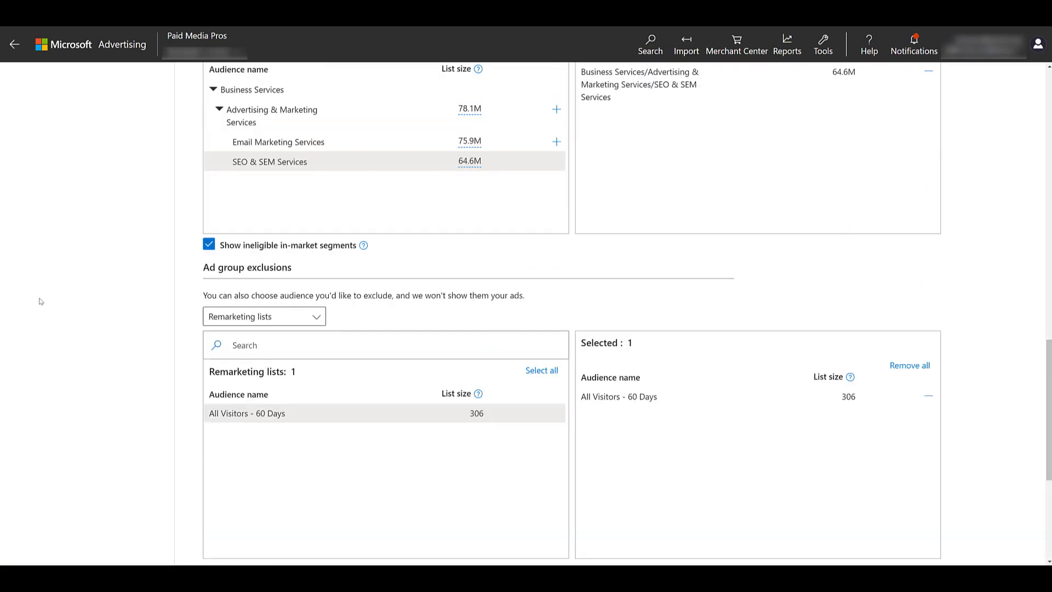
{"action": "scroll", "coordinate": [48, 305], "scroll_direction": "up", "scroll_amount": 12}
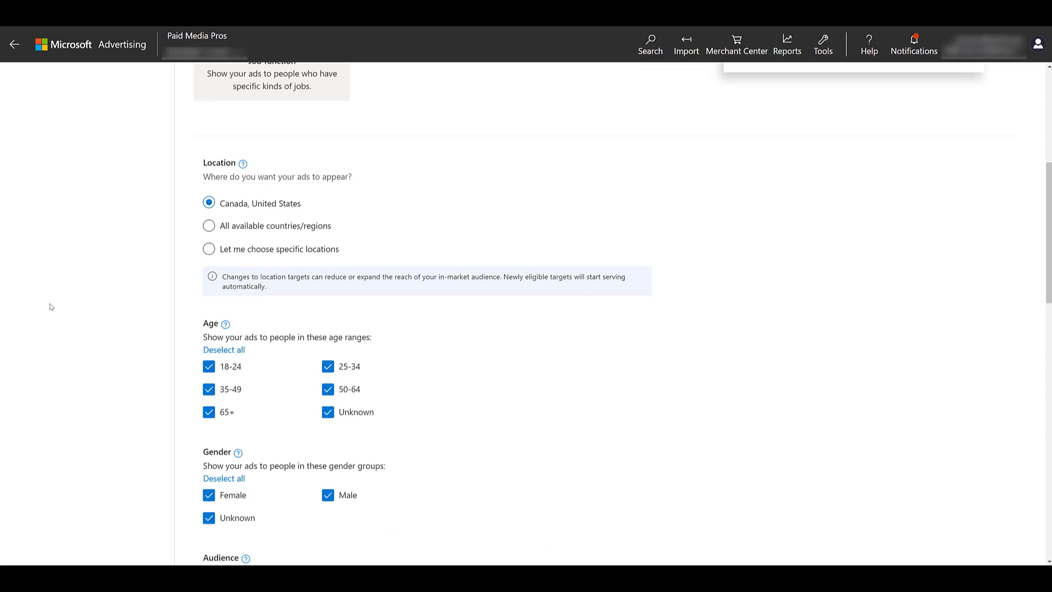
{"action": "scroll", "coordinate": [53, 307], "scroll_direction": "up", "scroll_amount": 2}
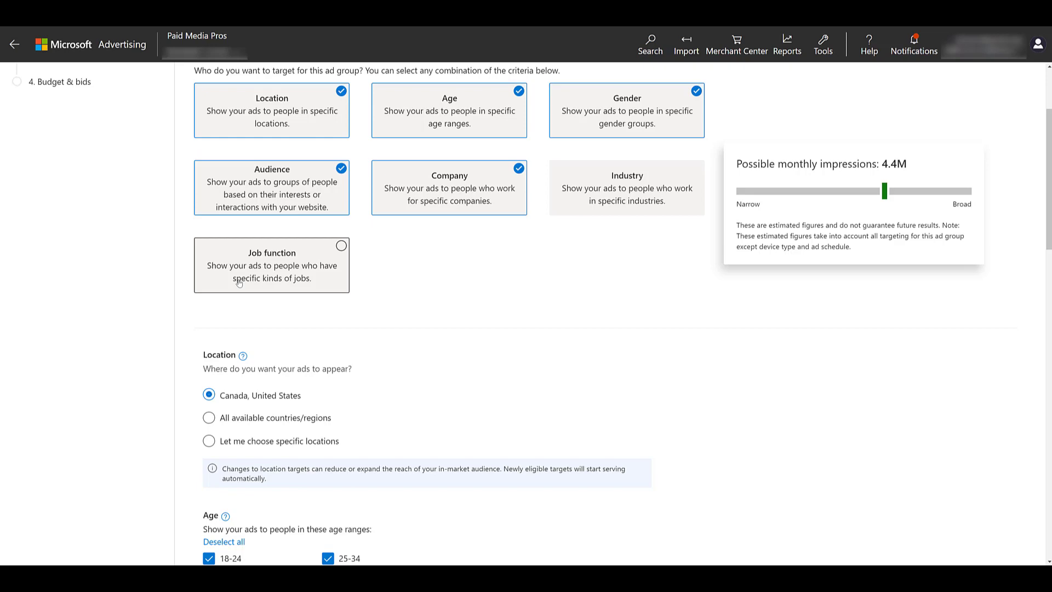
{"action": "scroll", "coordinate": [286, 379], "scroll_direction": "down", "scroll_amount": 14}
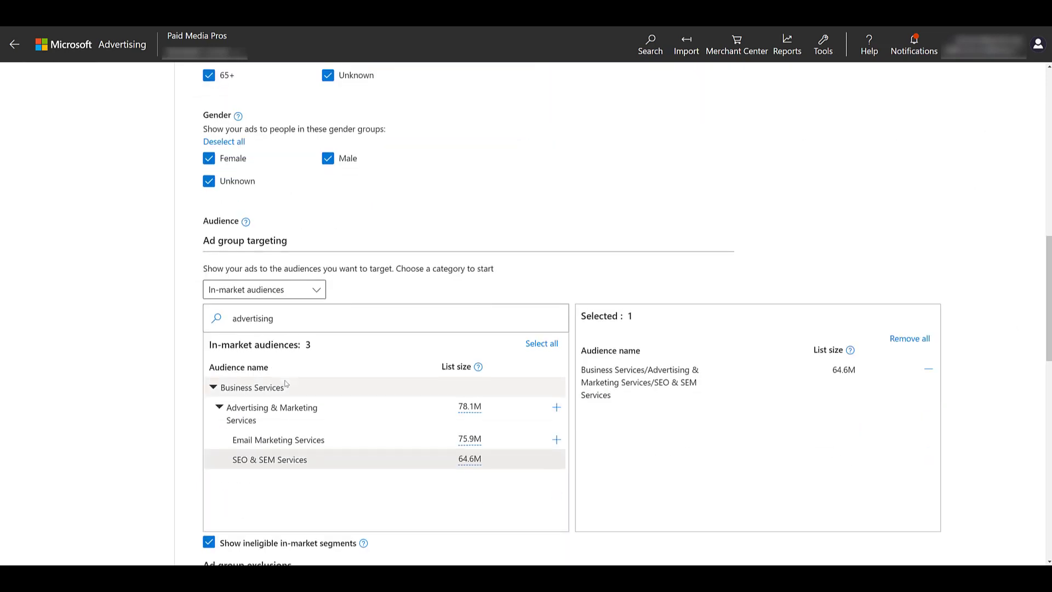
{"action": "scroll", "coordinate": [286, 382], "scroll_direction": "down", "scroll_amount": 10}
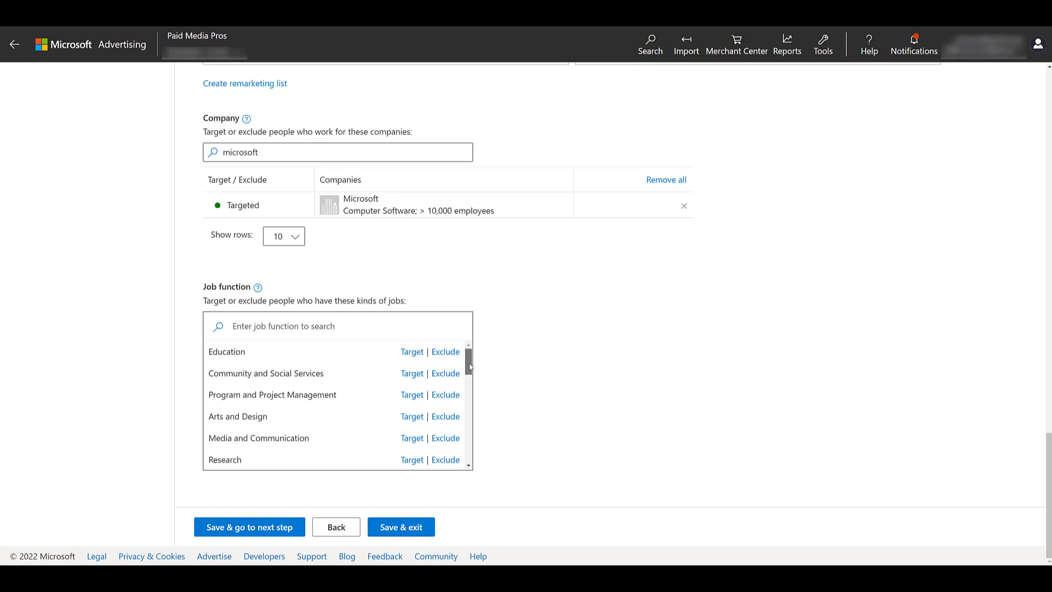
{"action": "left_click_drag", "start_coordinate": [469, 364], "coordinate": [474, 437]}
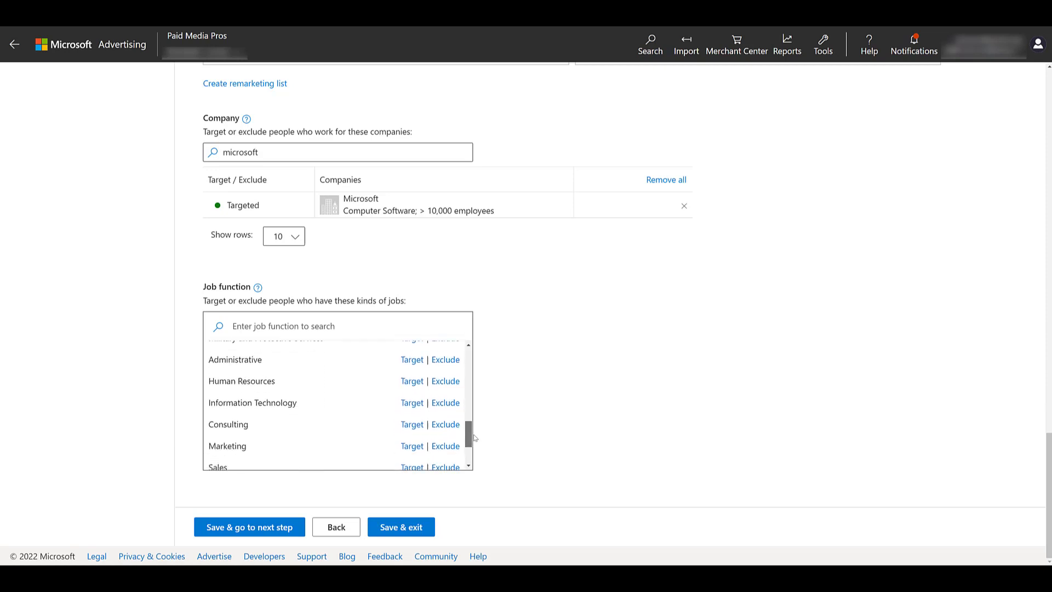
{"action": "left_click", "coordinate": [415, 448]}
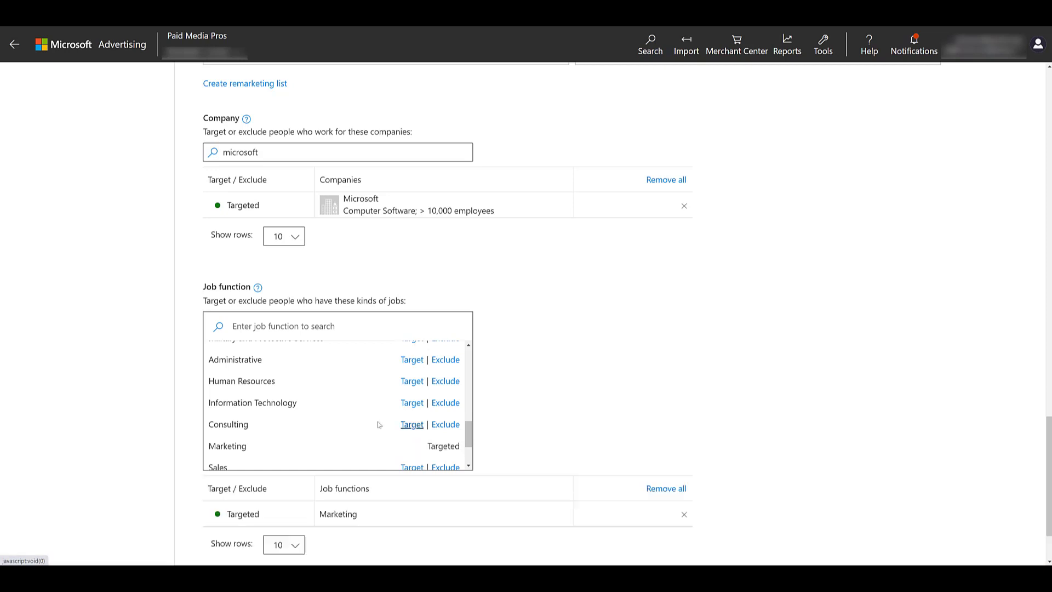
{"action": "left_click", "coordinate": [446, 382]}
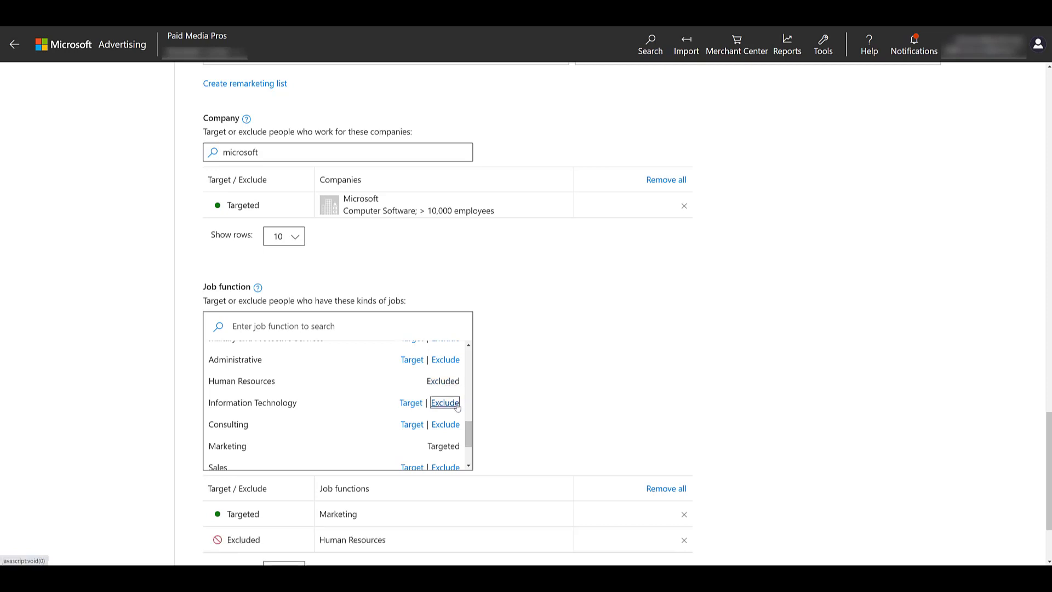
{"action": "left_click", "coordinate": [447, 403]}
{"action": "scroll", "coordinate": [457, 407], "scroll_direction": "down", "scroll_amount": 3}
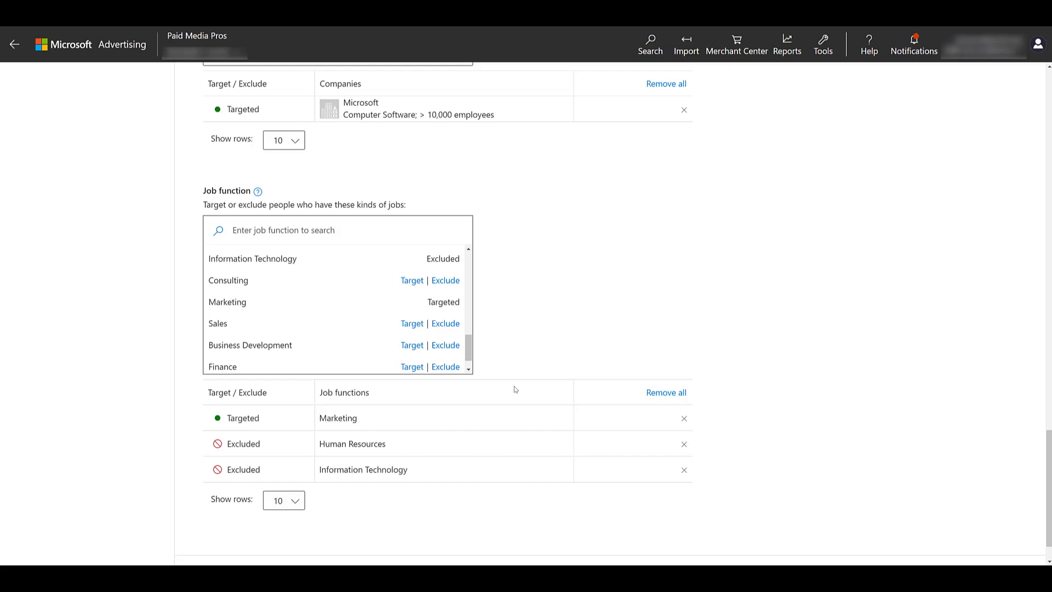
{"action": "scroll", "coordinate": [515, 389], "scroll_direction": "up", "scroll_amount": 15}
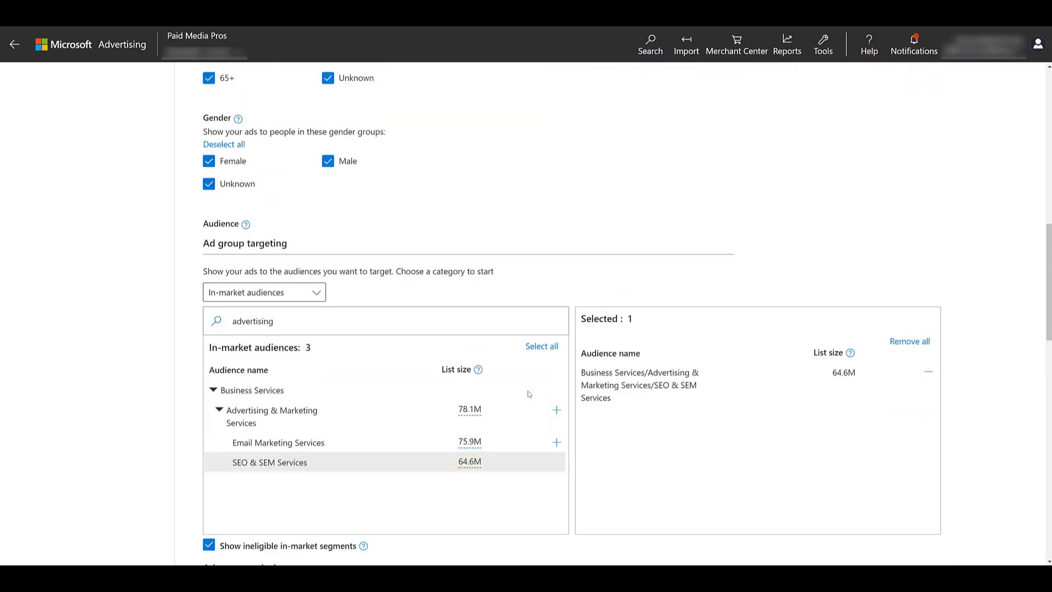
{"action": "scroll", "coordinate": [529, 393], "scroll_direction": "up", "scroll_amount": 10}
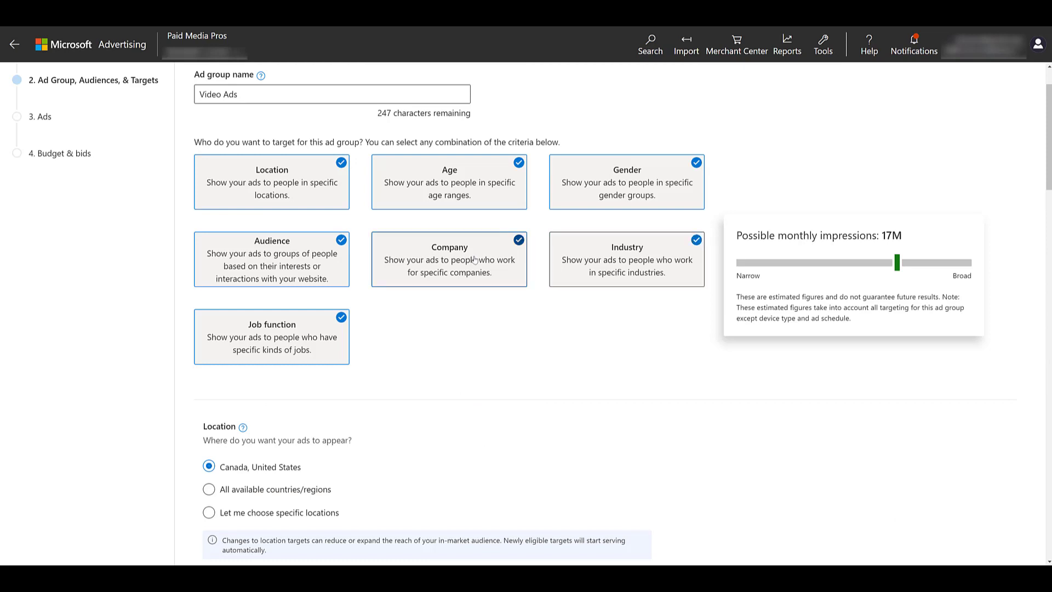
- Expand Manufacturing under Industry targeting, then save the targeting and continue to Ads
{"action": "scroll", "coordinate": [500, 349], "scroll_direction": "down", "scroll_amount": 6}
{"action": "scroll", "coordinate": [502, 350], "scroll_direction": "down", "scroll_amount": 15}
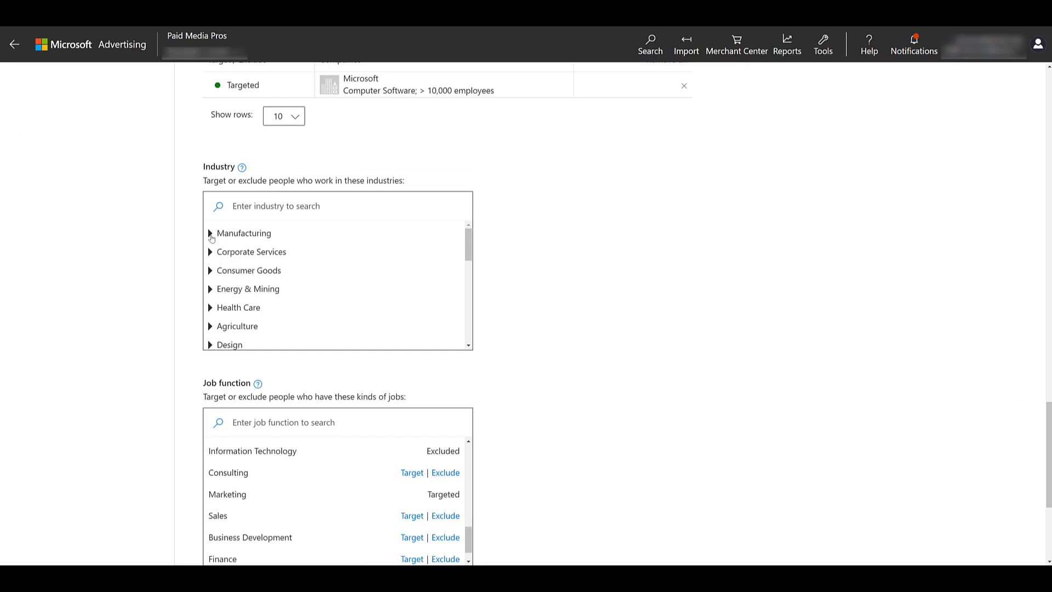
{"action": "left_click", "coordinate": [211, 234]}
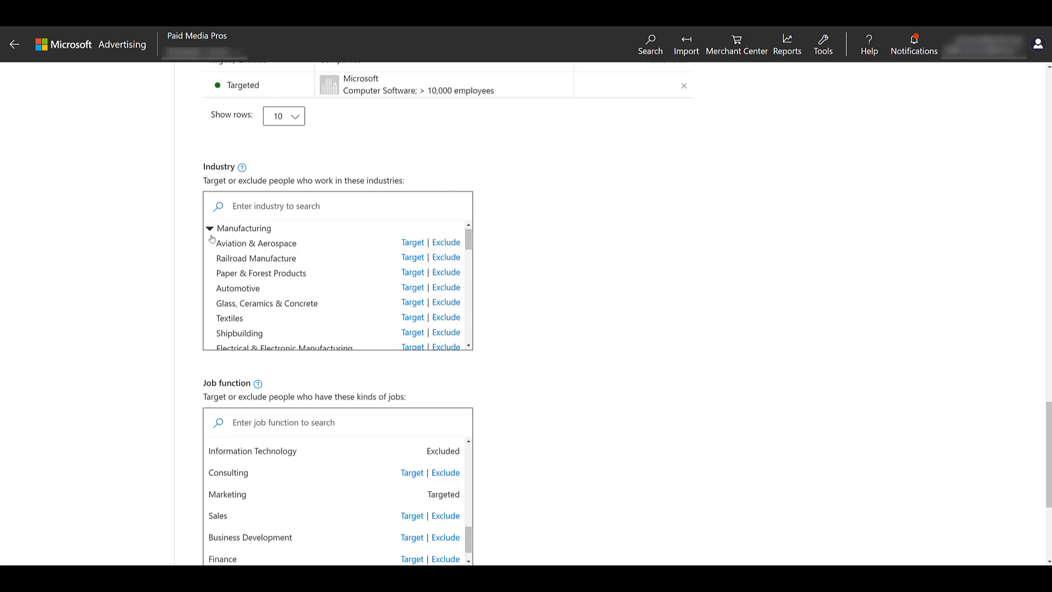
{"action": "scroll", "coordinate": [212, 238], "scroll_direction": "down", "scroll_amount": 8}
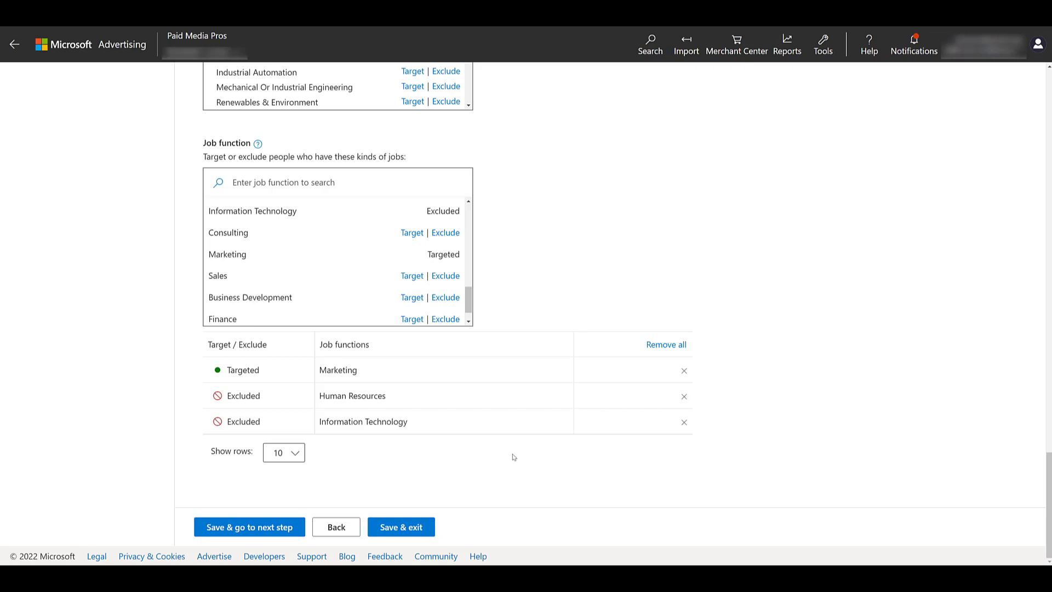
{"action": "left_click", "coordinate": [256, 531]}
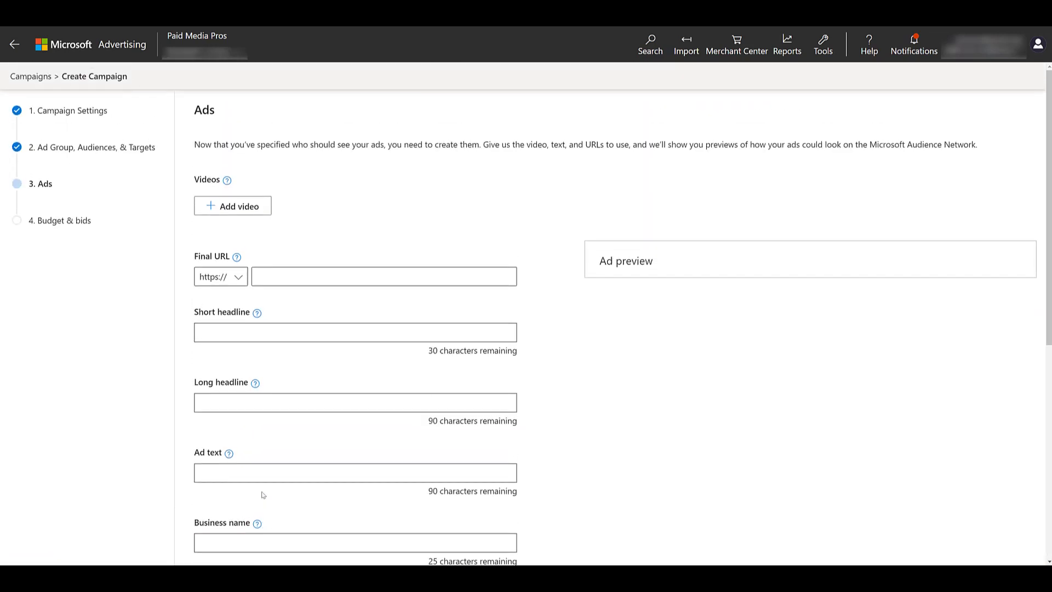
- Add a video to the ad by uploading a new file
{"action": "left_click", "coordinate": [251, 209]}
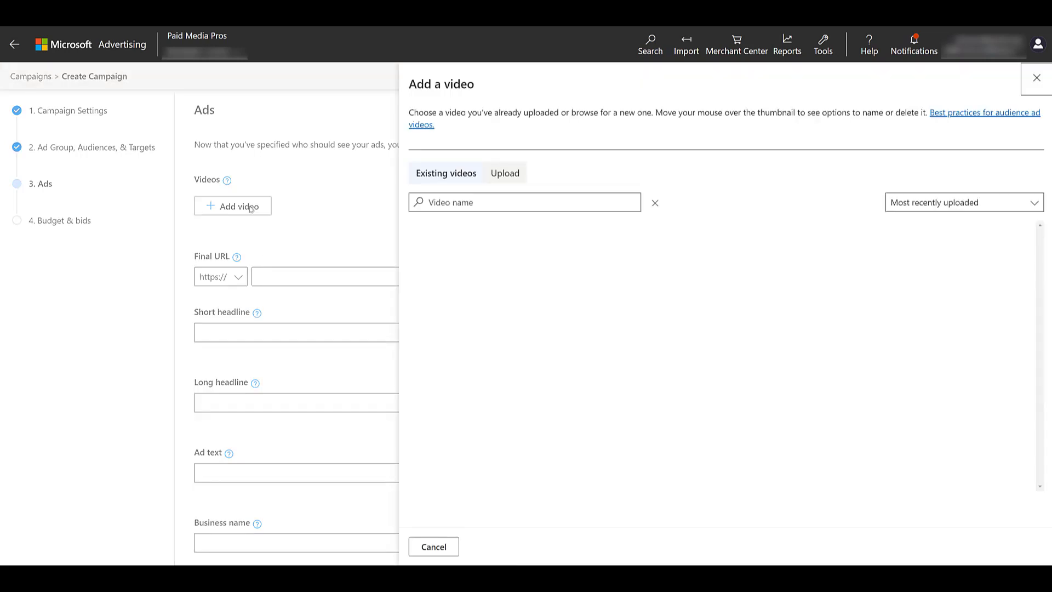
{"action": "left_click", "coordinate": [510, 170]}
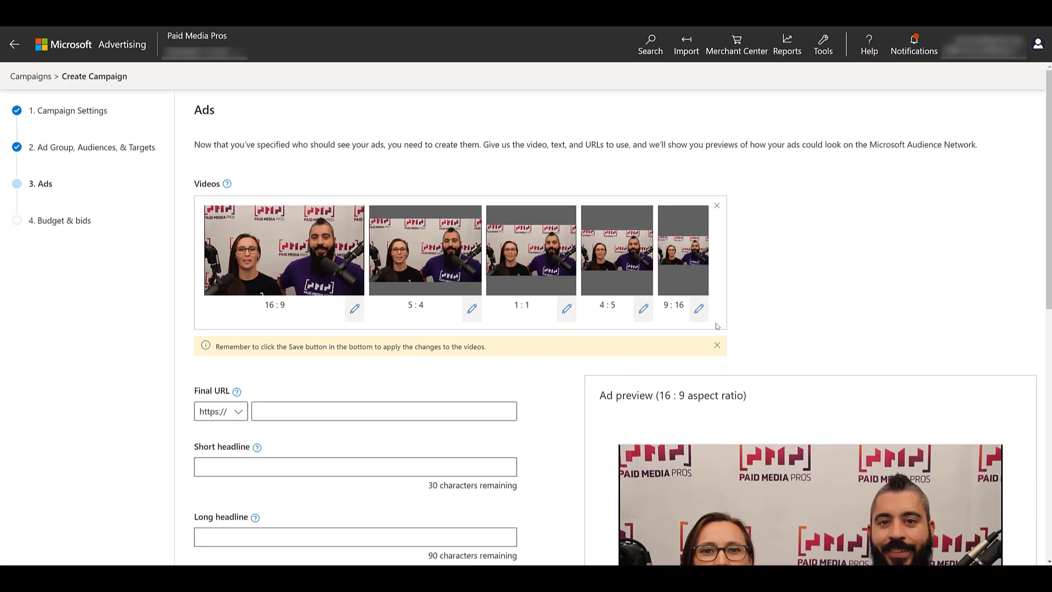
- Advance the ad preview to the next placement and check Replace options for the 1:1 and 9:16 videos
{"action": "scroll", "coordinate": [785, 301], "scroll_direction": "down", "scroll_amount": 4}
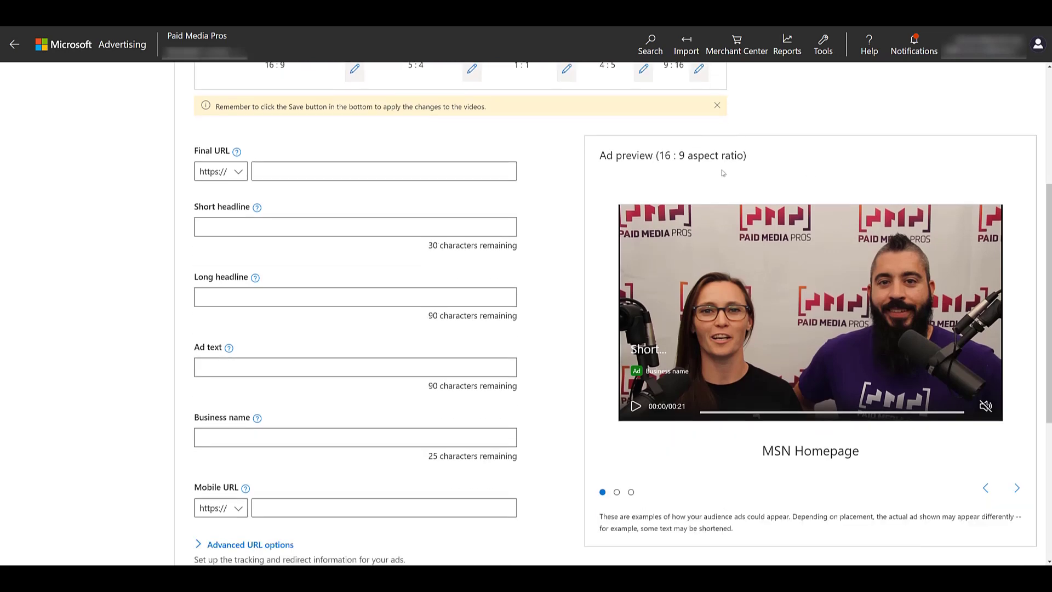
{"action": "left_click", "coordinate": [1016, 489]}
{"action": "scroll", "coordinate": [341, 311], "scroll_direction": "up", "scroll_amount": 5}
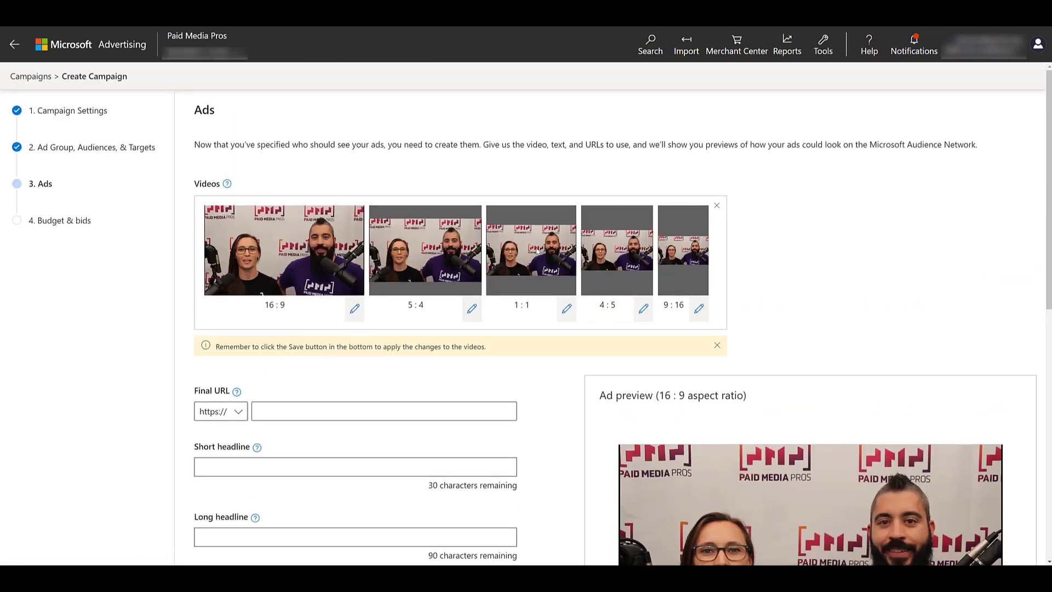
{"action": "left_click", "coordinate": [566, 309]}
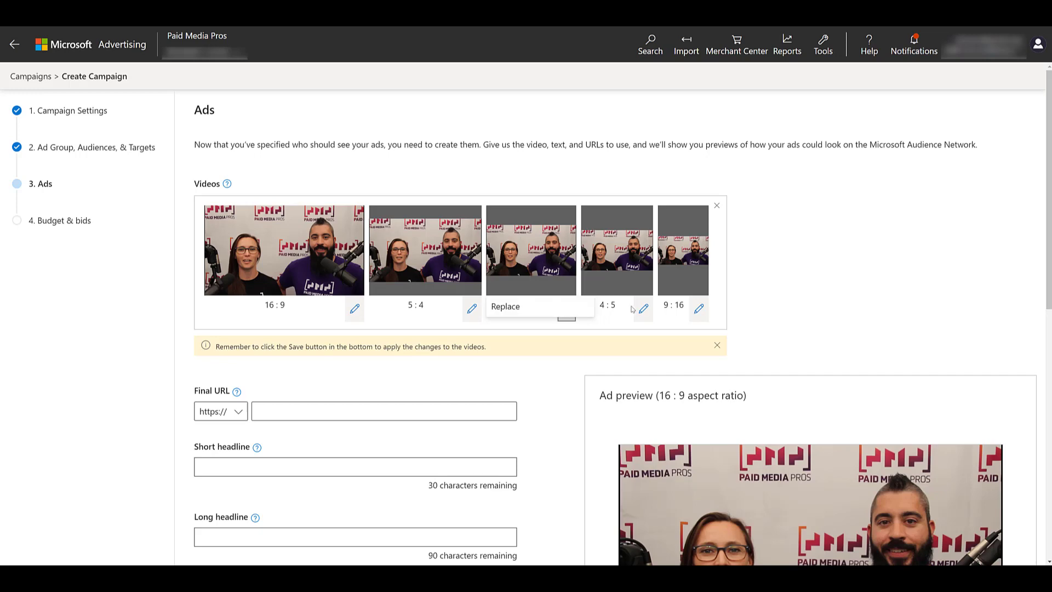
{"action": "left_click", "coordinate": [698, 310]}
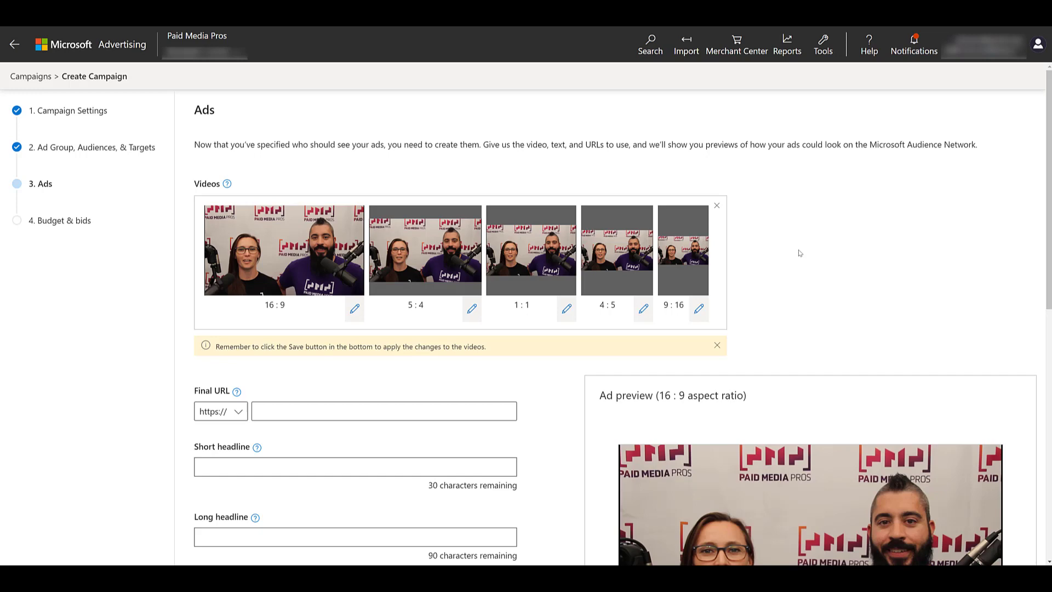
{"action": "scroll", "coordinate": [799, 253], "scroll_direction": "down", "scroll_amount": 4}
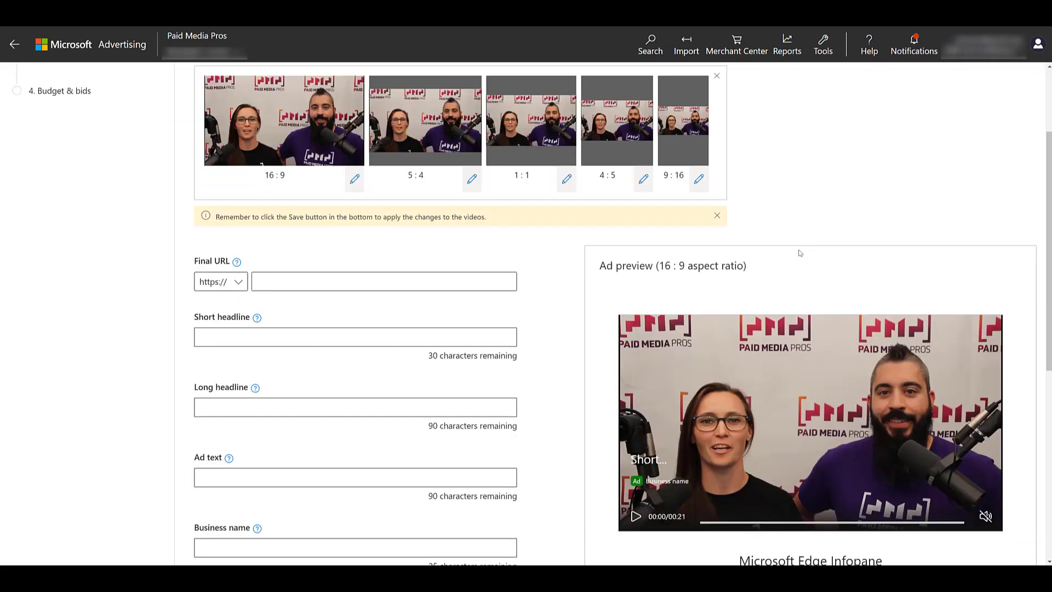
- Paste the final URL paidmediapros.com and fill in the short and long headlines
{"action": "left_click", "coordinate": [441, 176]}
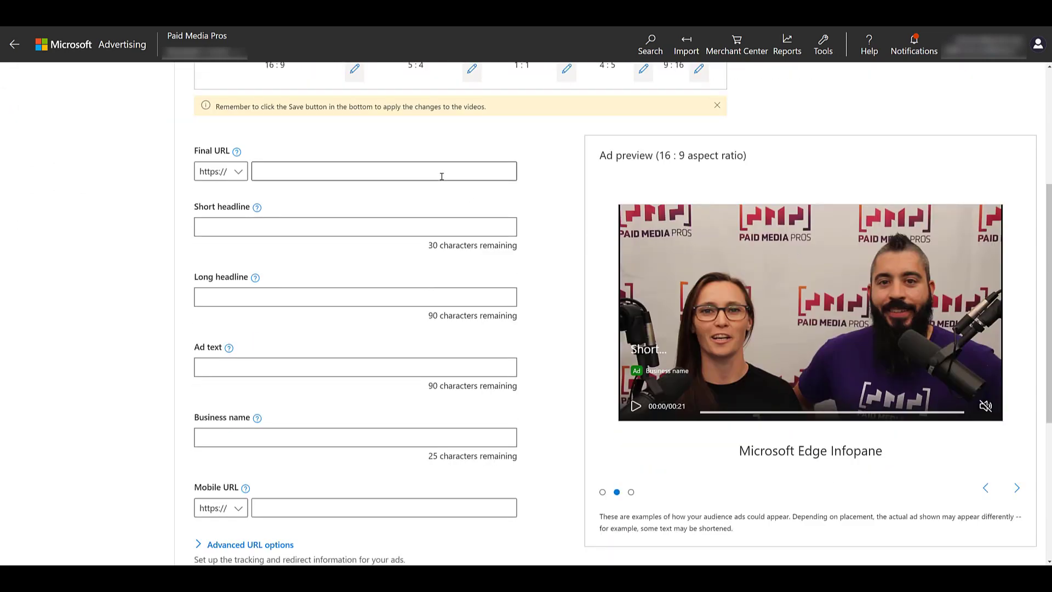
{"action": "type", "text": "paidmediapros.com"}
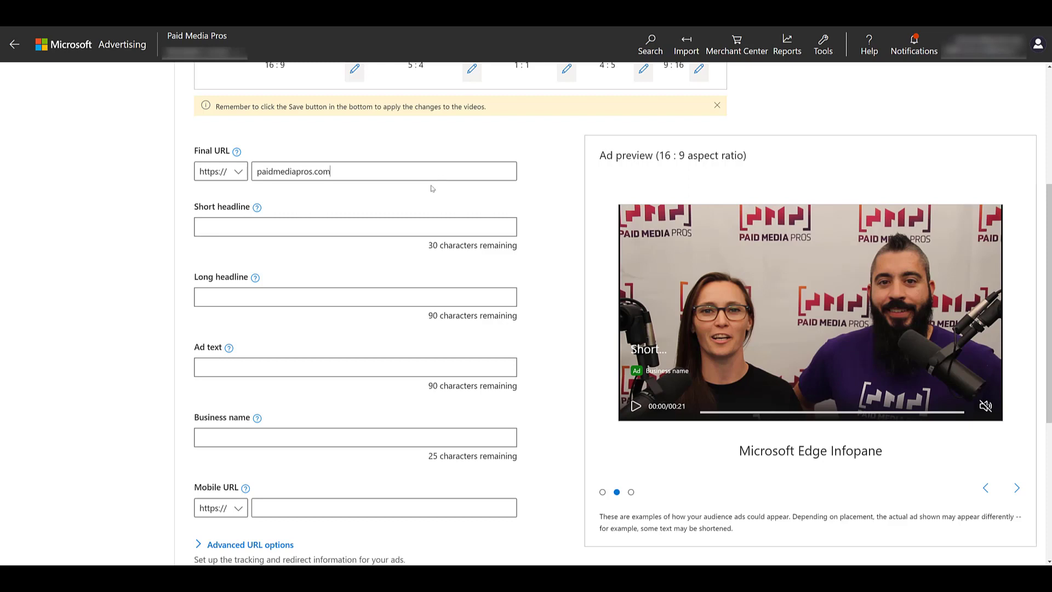
{"action": "left_click", "coordinate": [366, 229]}
{"action": "type", "text": "Free PPC Videos Every Week"}
{"action": "left_click", "coordinate": [279, 301]}
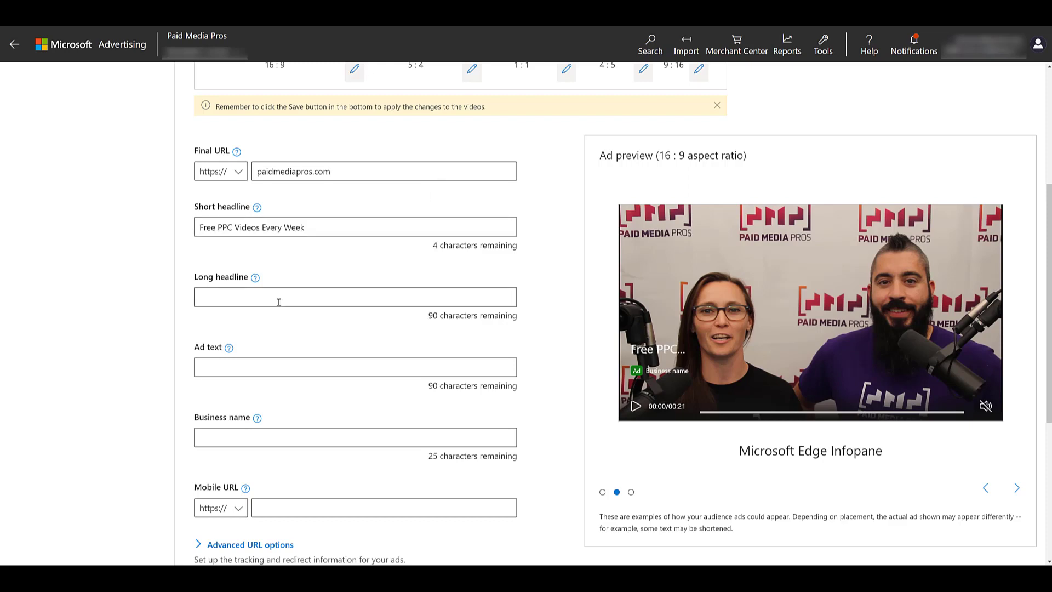
{"action": "type", "text": "PPC Videos for Advertisers with Any Level of Experience"}
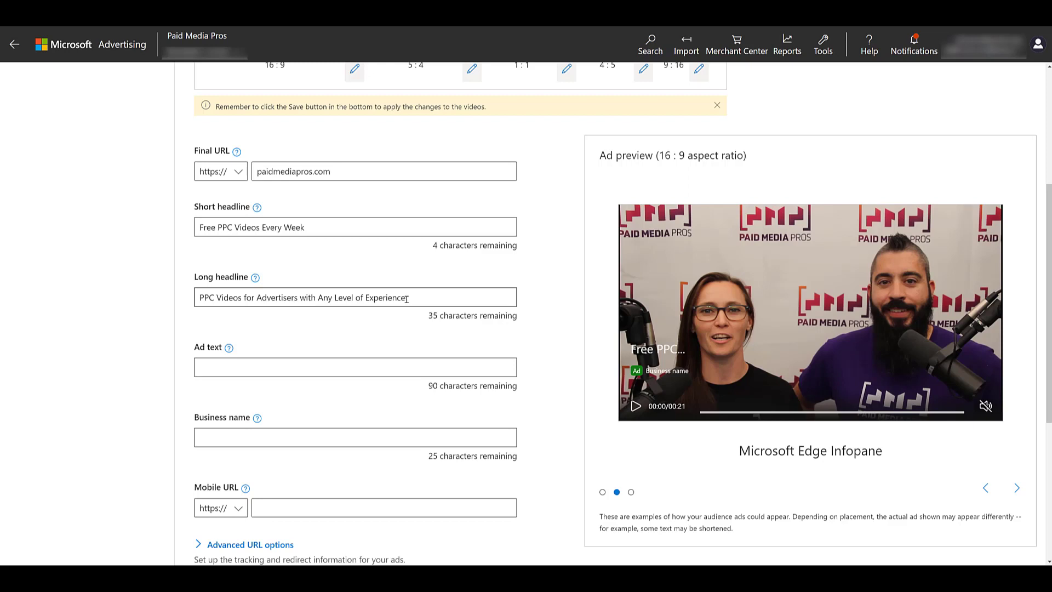
- Enter the ad text "This is where I'd put in my ad text" and business name Paid Media Pros
{"action": "left_click", "coordinate": [302, 369]}
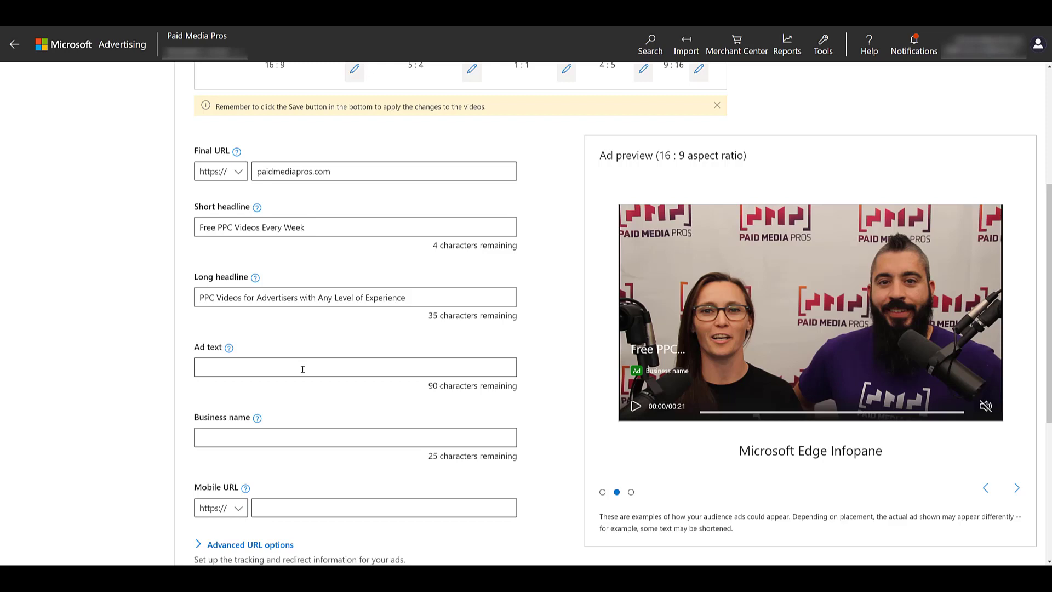
{"action": "type", "text": "This is where I'd put in my ad text"}
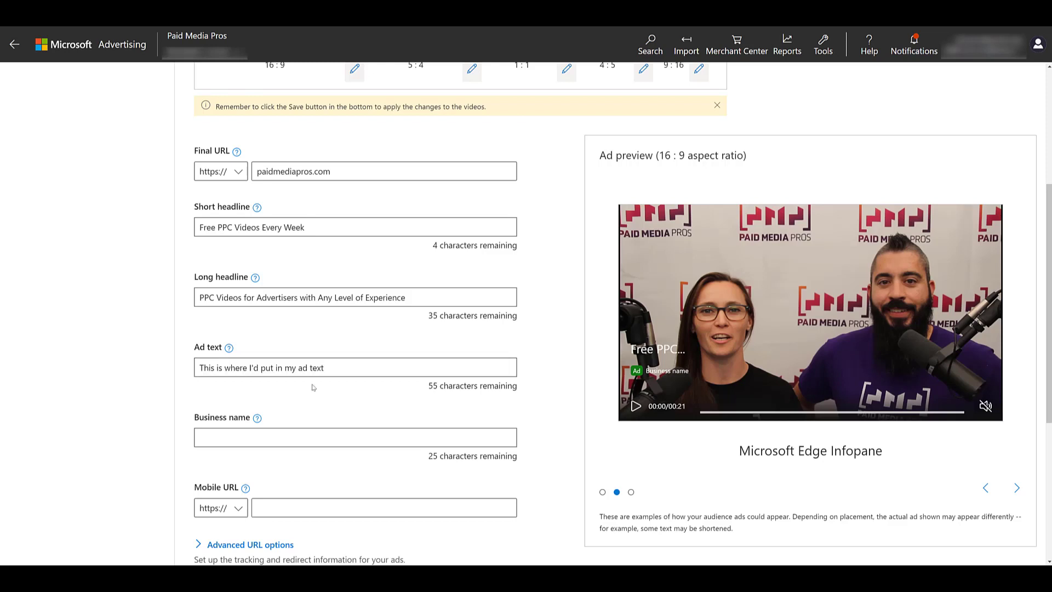
{"action": "left_click", "coordinate": [294, 436]}
{"action": "type", "text": "Paid Media Pros"}
{"action": "scroll", "coordinate": [420, 462], "scroll_direction": "down", "scroll_amount": 1}
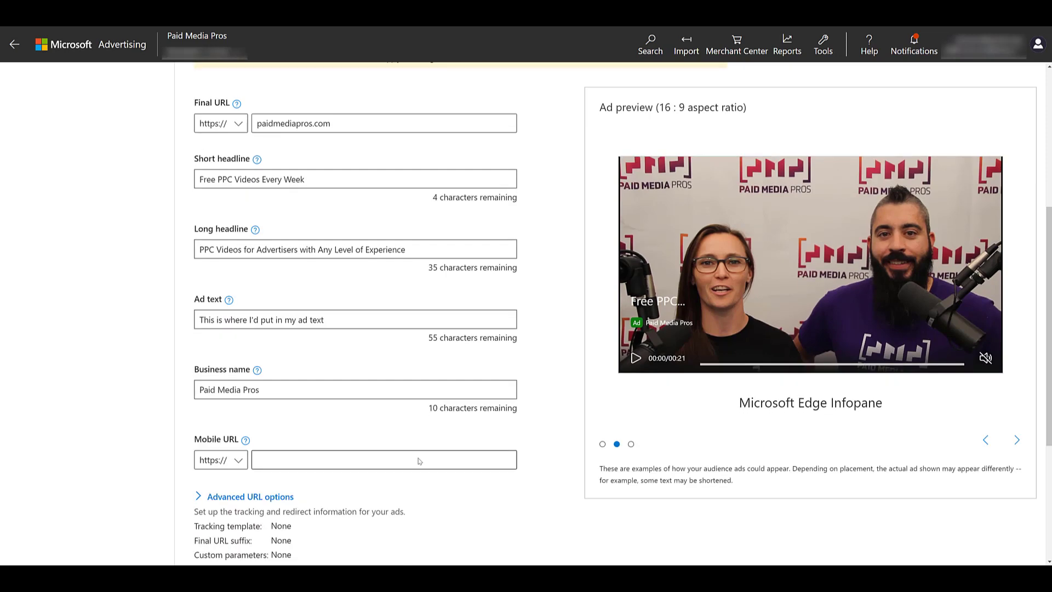
{"action": "scroll", "coordinate": [419, 461], "scroll_direction": "down", "scroll_amount": 1}
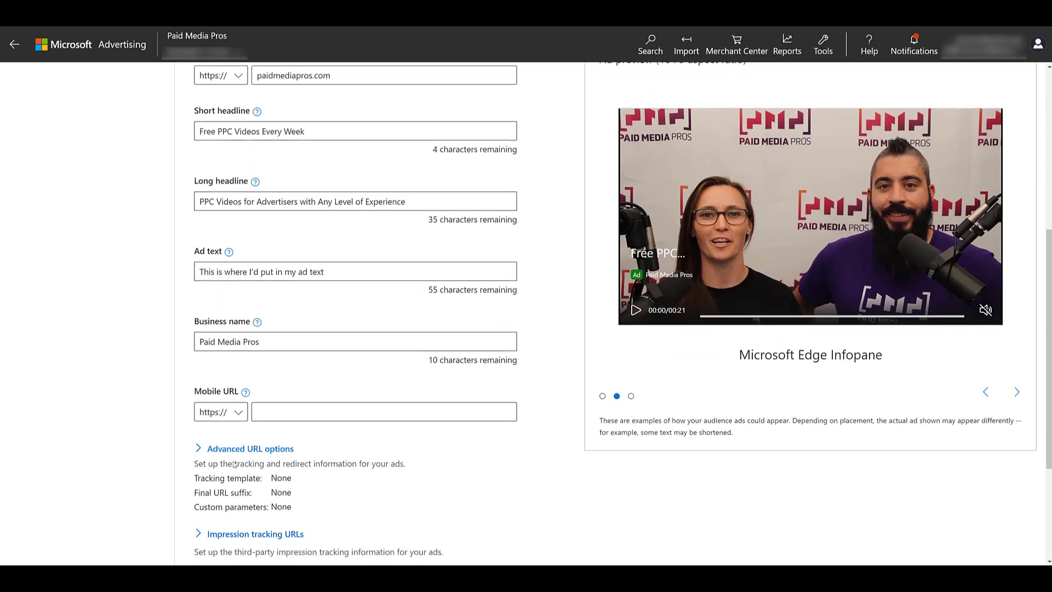
{"action": "scroll", "coordinate": [400, 517], "scroll_direction": "up", "scroll_amount": 1}
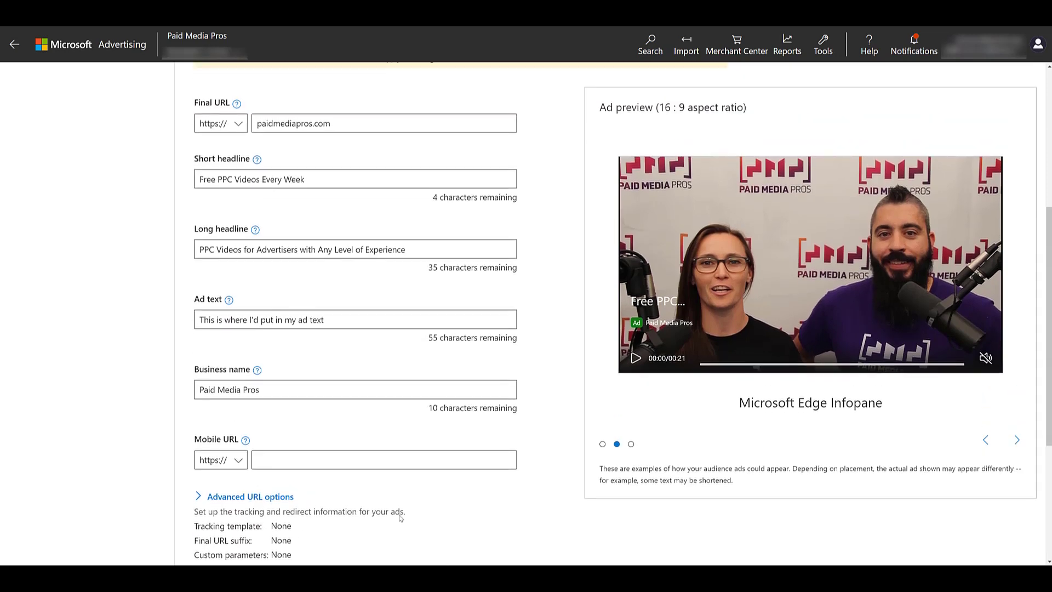
- Preview the ad in the Edge Infopane and MSN in-article placements, then save the video ad
{"action": "left_click", "coordinate": [636, 358]}
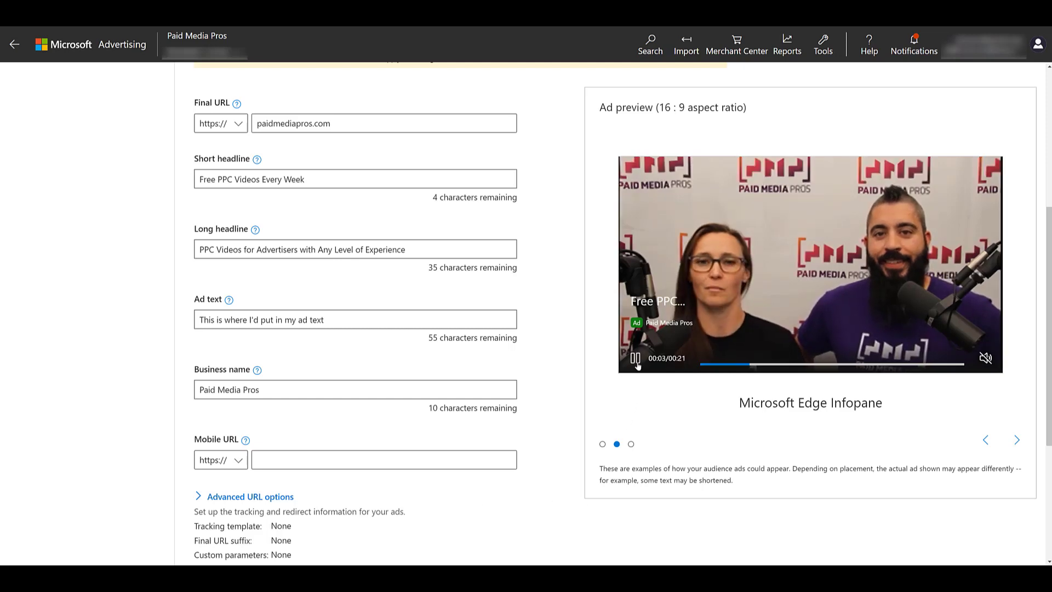
{"action": "left_click", "coordinate": [631, 444]}
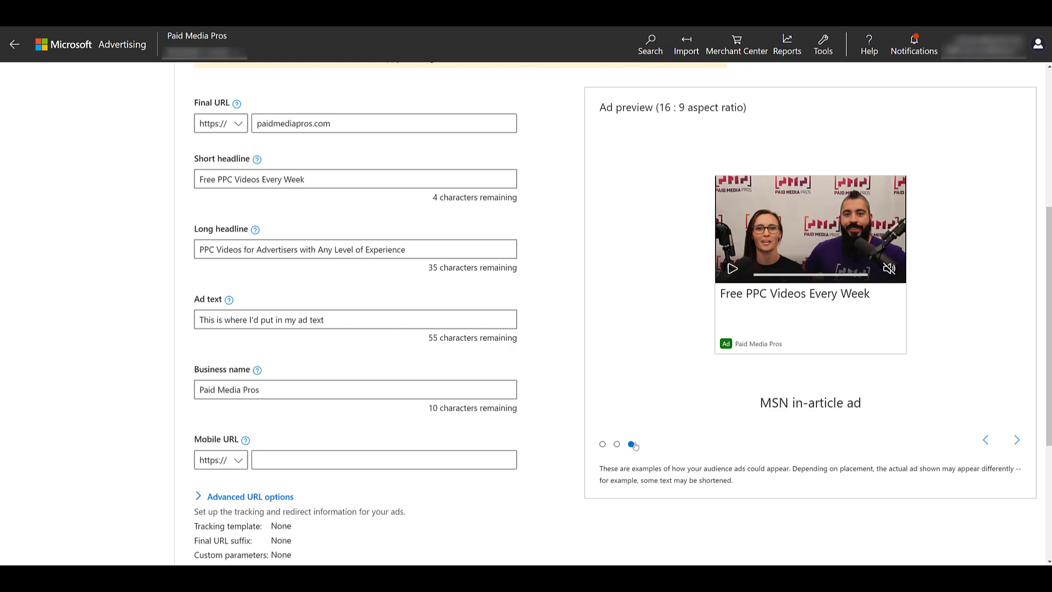
{"action": "left_click", "coordinate": [732, 269]}
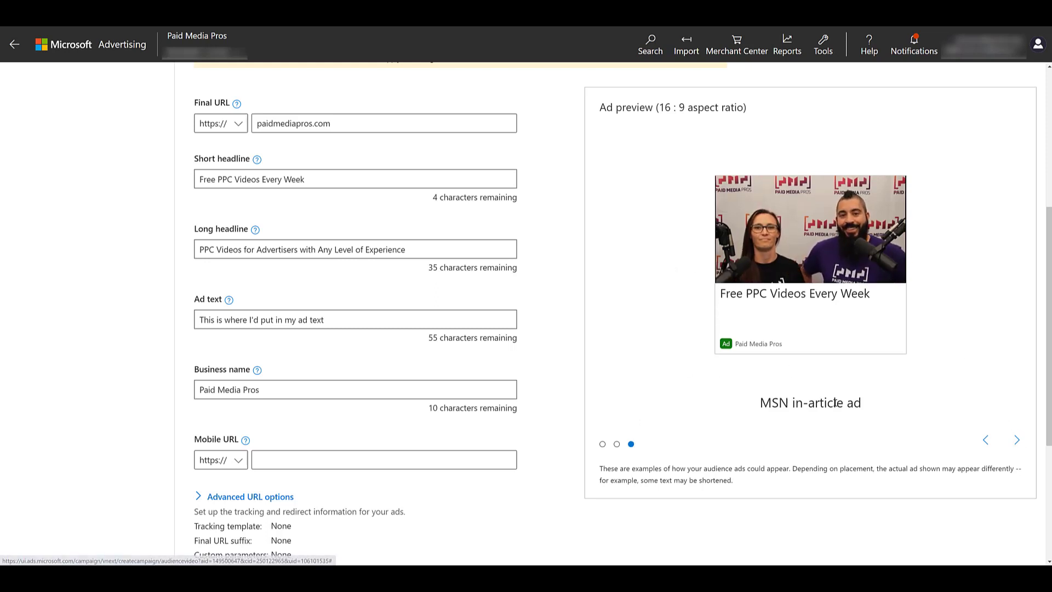
{"action": "left_click", "coordinate": [1017, 442]}
{"action": "left_click", "coordinate": [1016, 441]}
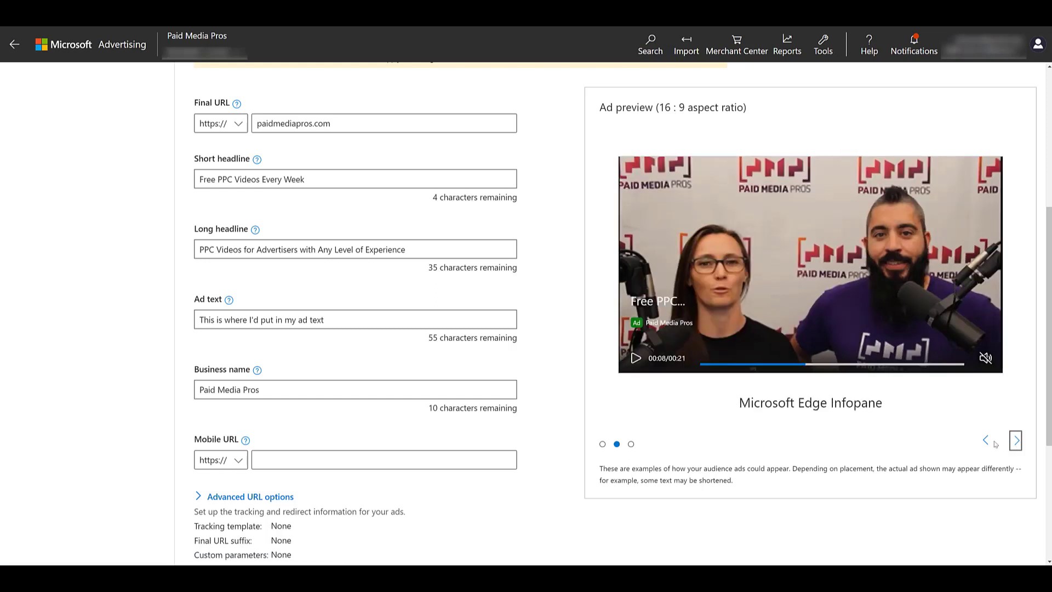
{"action": "scroll", "coordinate": [951, 435], "scroll_direction": "down", "scroll_amount": 5}
{"action": "left_click", "coordinate": [219, 479]}
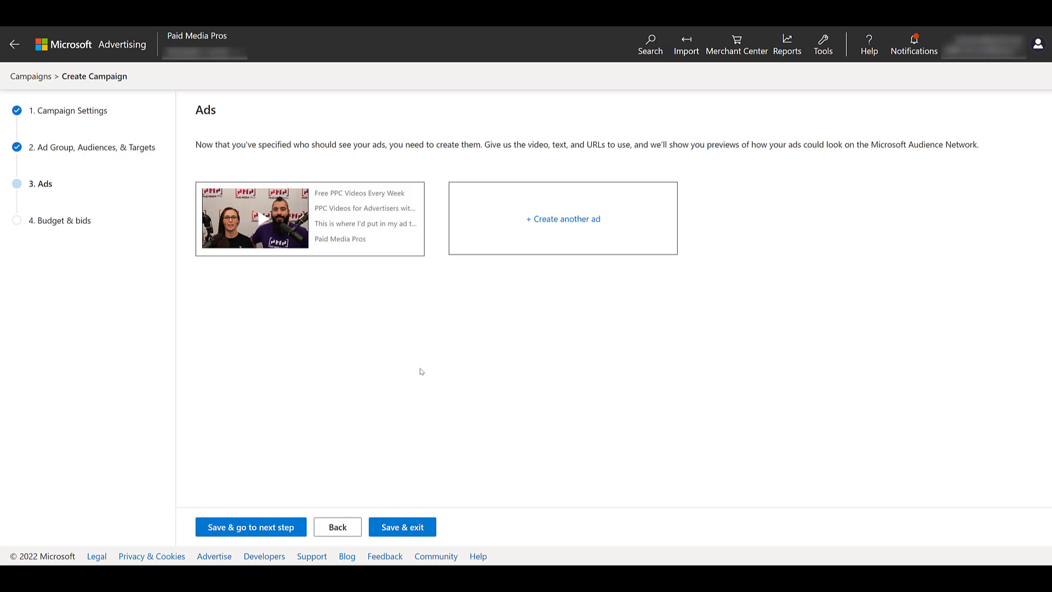
- Advance to Budget & bids and keep cost per view (CPV) as the bid strategy
{"action": "left_click", "coordinate": [286, 528]}
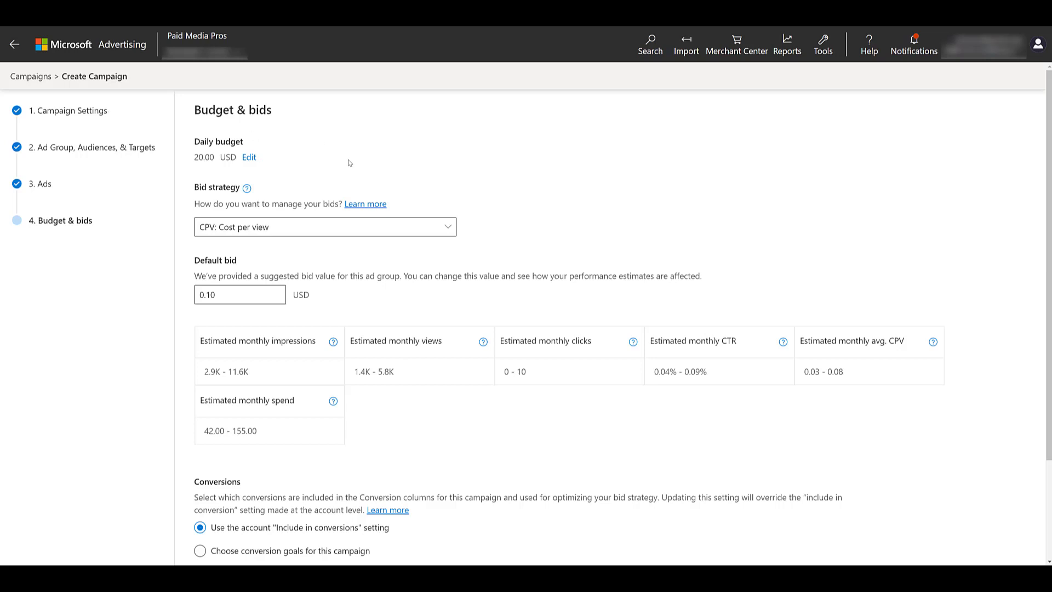
{"action": "left_click", "coordinate": [370, 234]}
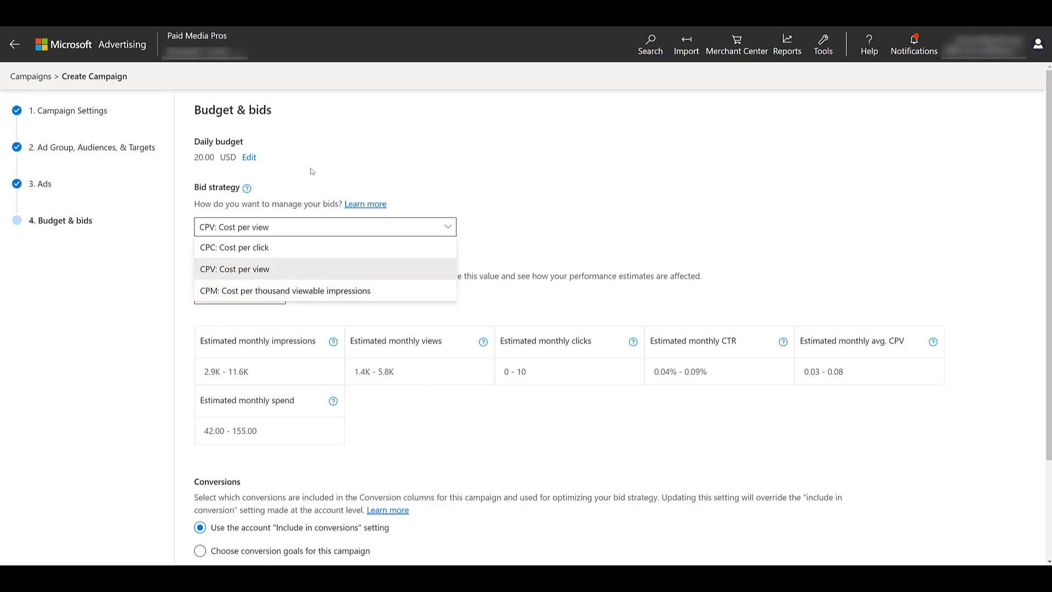
{"action": "left_click", "coordinate": [471, 216]}
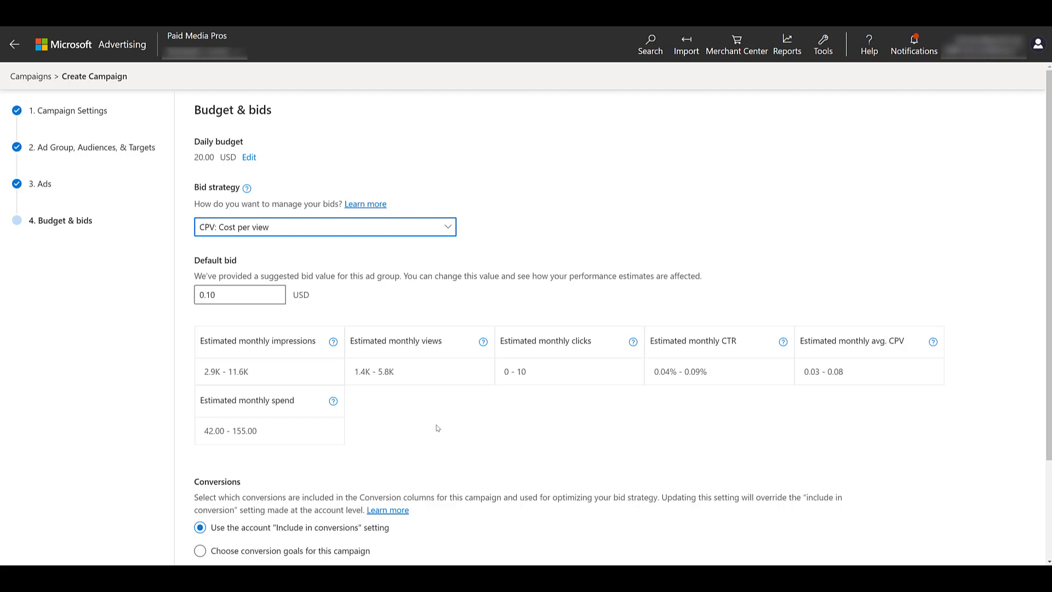
- Expand the Ad Schedule settings and review them
{"action": "scroll", "coordinate": [437, 428], "scroll_direction": "down", "scroll_amount": 3}
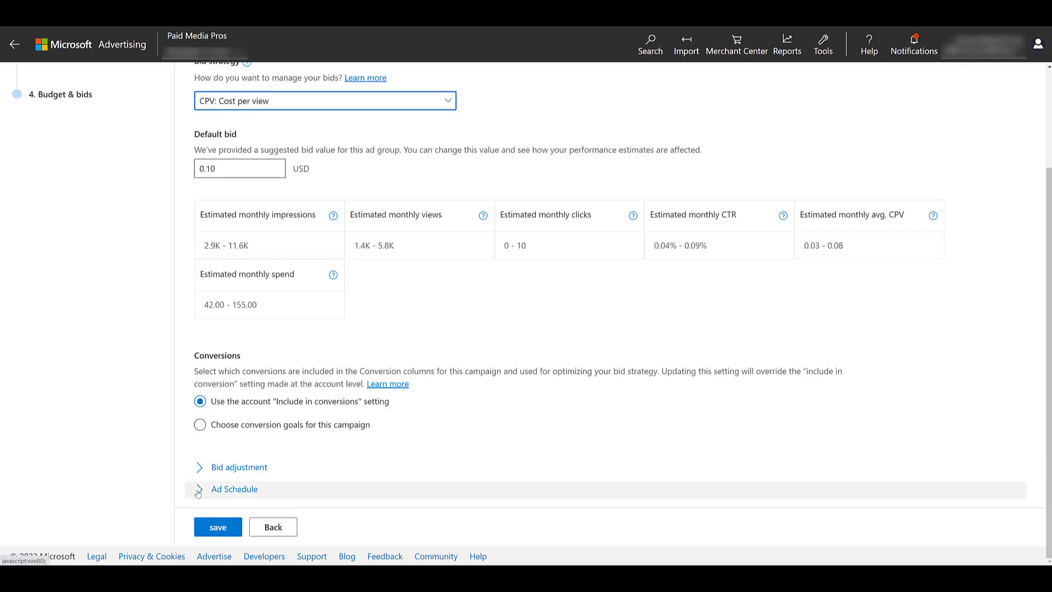
{"action": "left_click", "coordinate": [230, 489]}
{"action": "scroll", "coordinate": [398, 431], "scroll_direction": "down", "scroll_amount": 5}
{"action": "scroll", "coordinate": [398, 431], "scroll_direction": "down", "scroll_amount": 2}
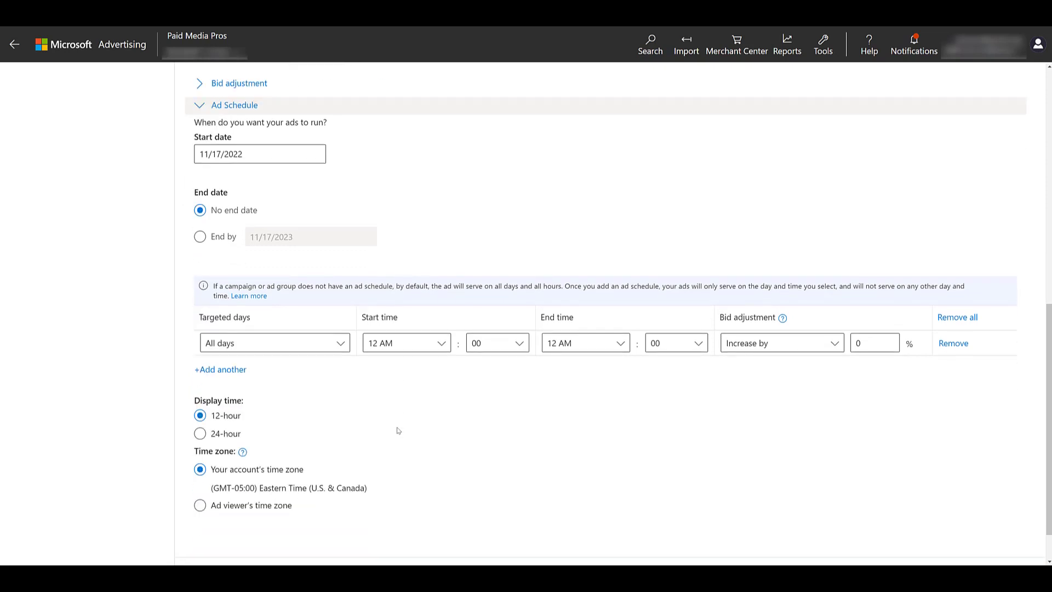
{"action": "scroll", "coordinate": [398, 431], "scroll_direction": "down", "scroll_amount": 1}
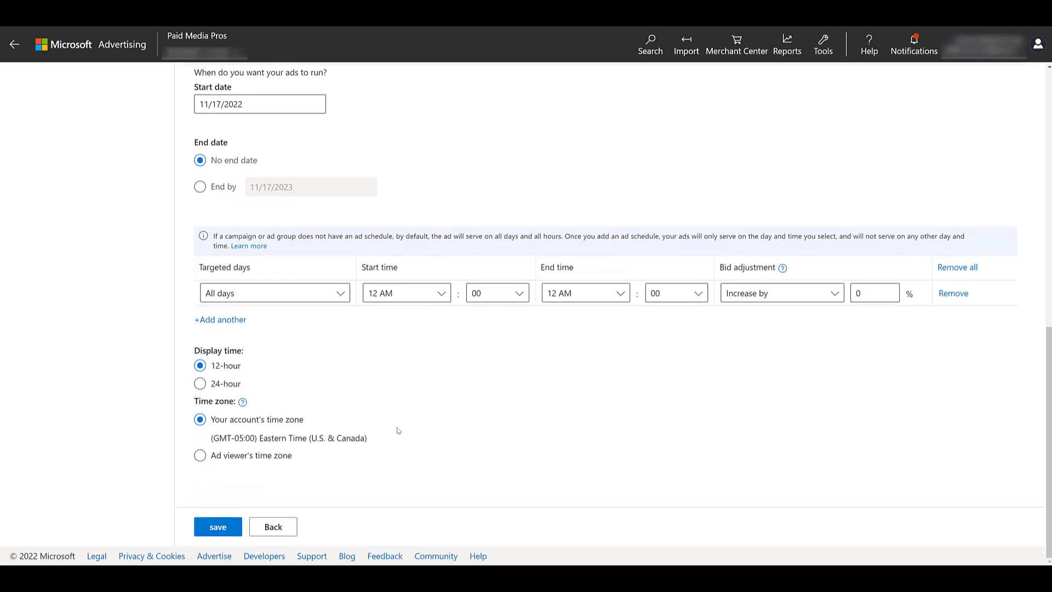
- Save the campaign and bring up the Performance metrics in the Modify columns editor
{"action": "left_click", "coordinate": [217, 527]}
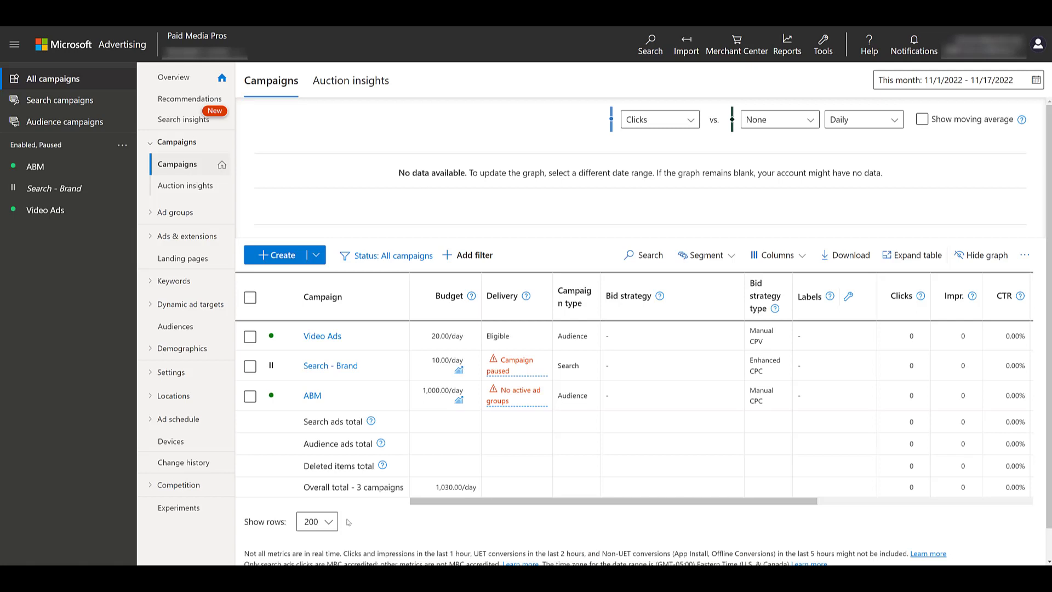
{"action": "left_click", "coordinate": [779, 267]}
{"action": "left_click", "coordinate": [784, 285]}
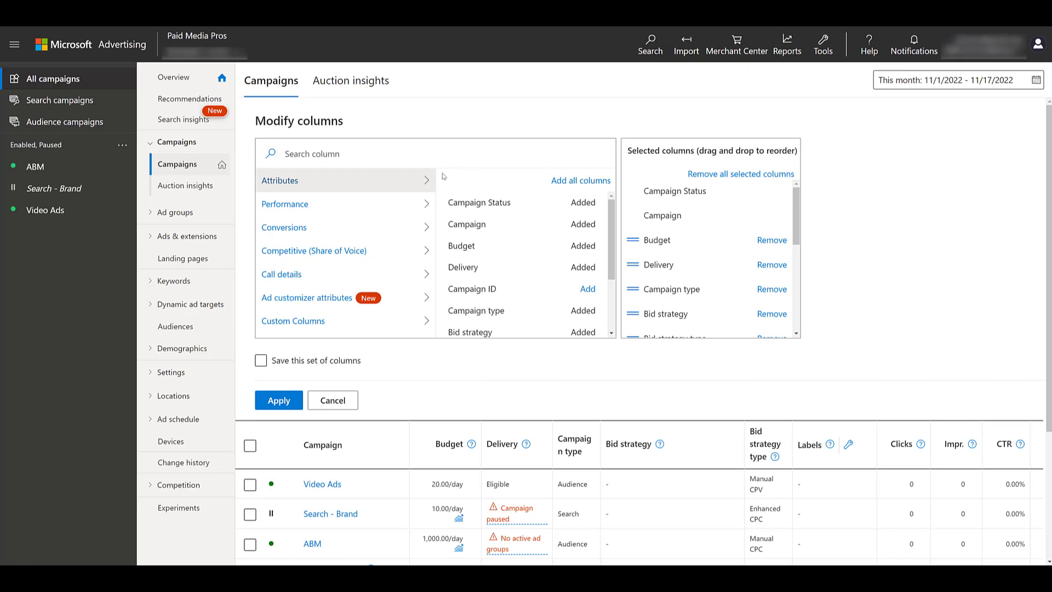
{"action": "left_click", "coordinate": [377, 210]}
{"action": "scroll", "coordinate": [525, 236], "scroll_direction": "down", "scroll_amount": 2}
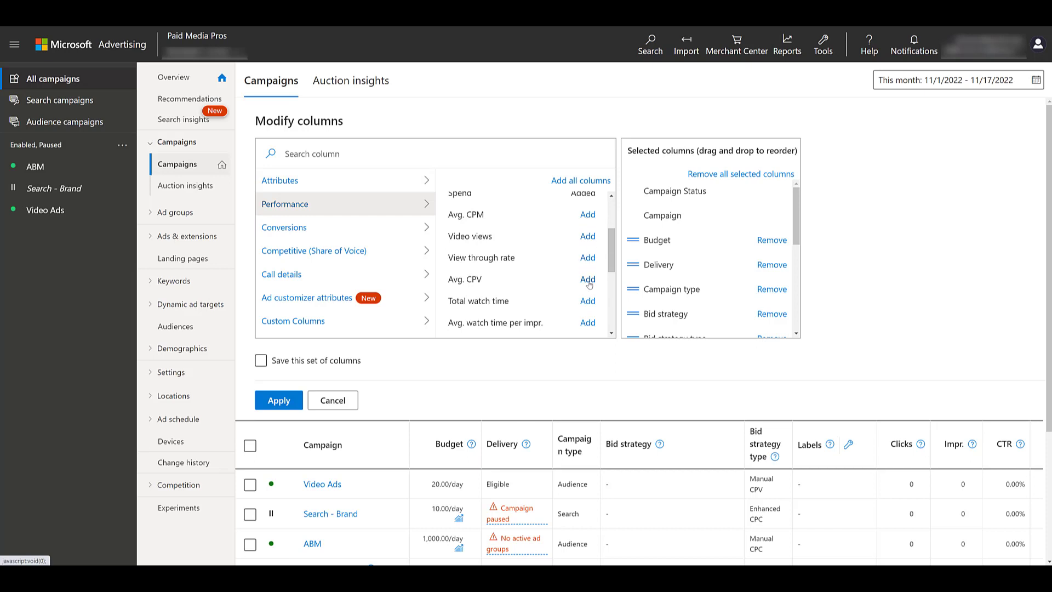
{"action": "scroll", "coordinate": [588, 284], "scroll_direction": "down", "scroll_amount": 1}
{"action": "scroll", "coordinate": [586, 275], "scroll_direction": "down", "scroll_amount": 2}
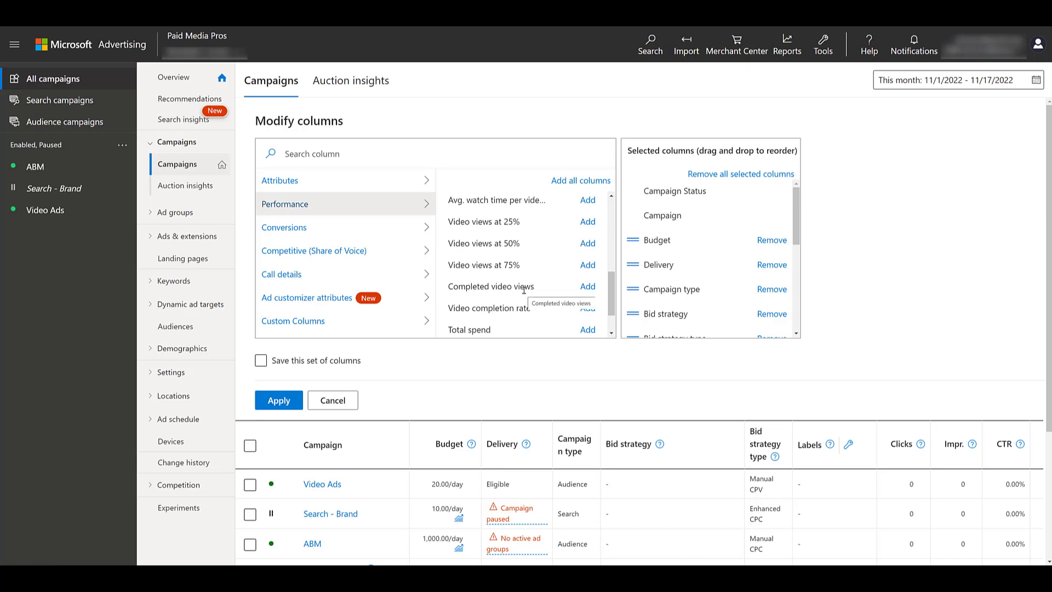
{"action": "scroll", "coordinate": [523, 290], "scroll_direction": "down", "scroll_amount": 1}
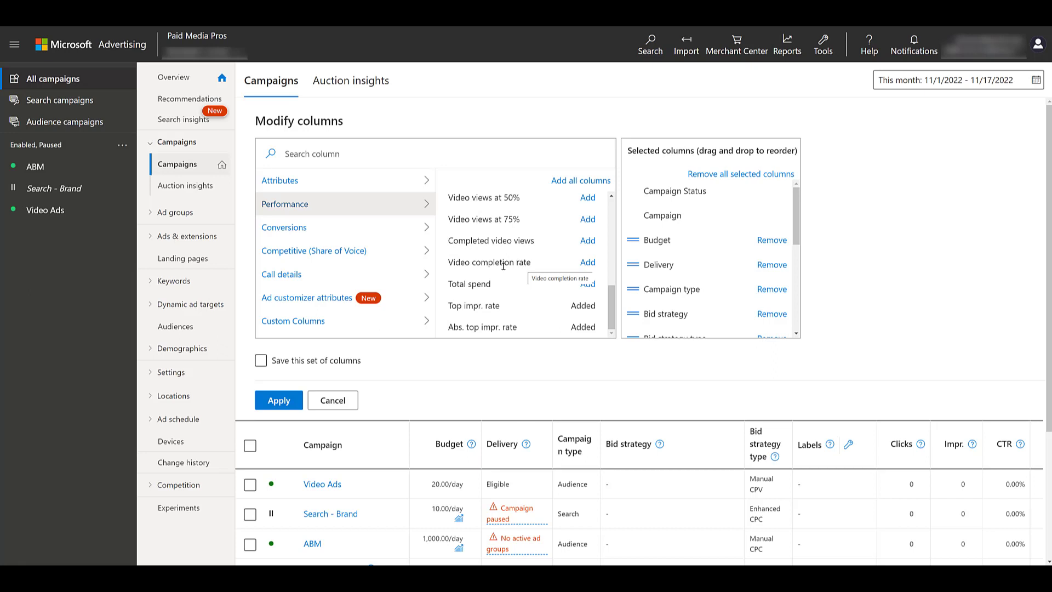
- Remove all columns, then add Impr., Clicks, Spend and Avg. CPM
{"action": "left_click", "coordinate": [746, 176]}
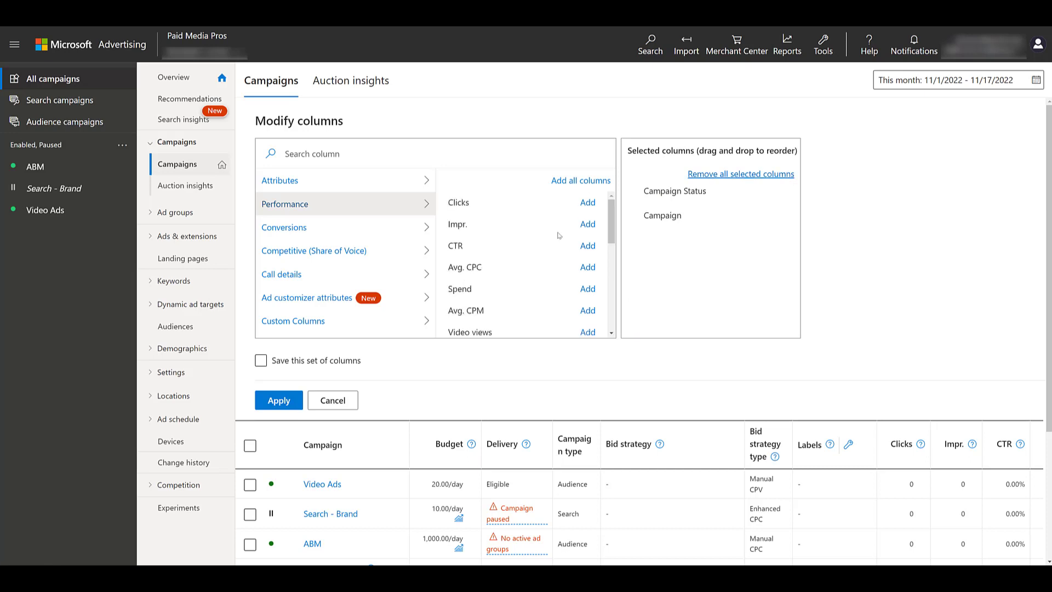
{"action": "left_click", "coordinate": [589, 225]}
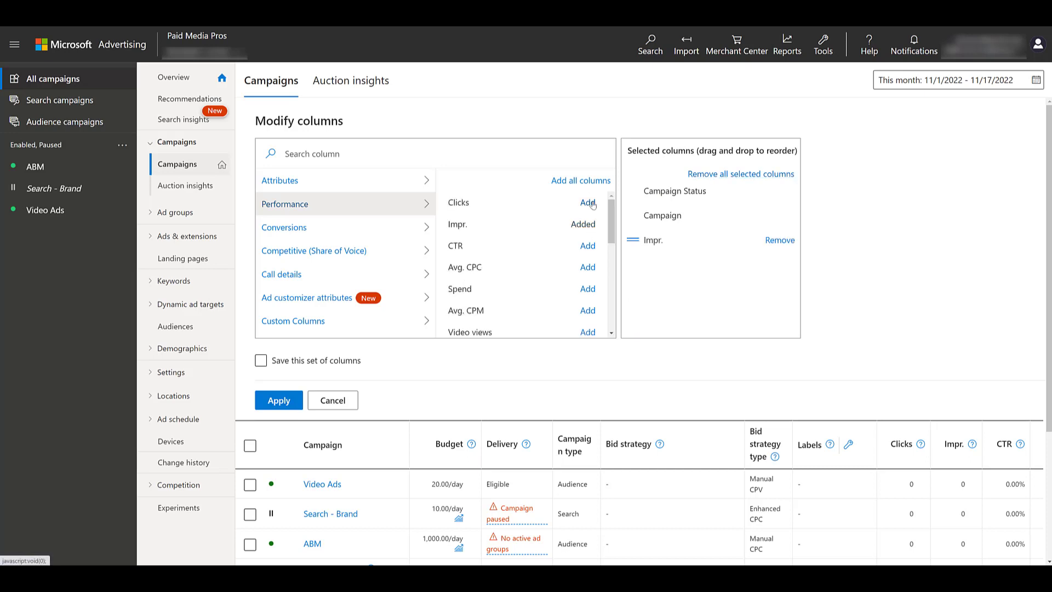
{"action": "left_click", "coordinate": [588, 203]}
{"action": "left_click", "coordinate": [588, 289]}
{"action": "scroll", "coordinate": [588, 266], "scroll_direction": "down", "scroll_amount": 1}
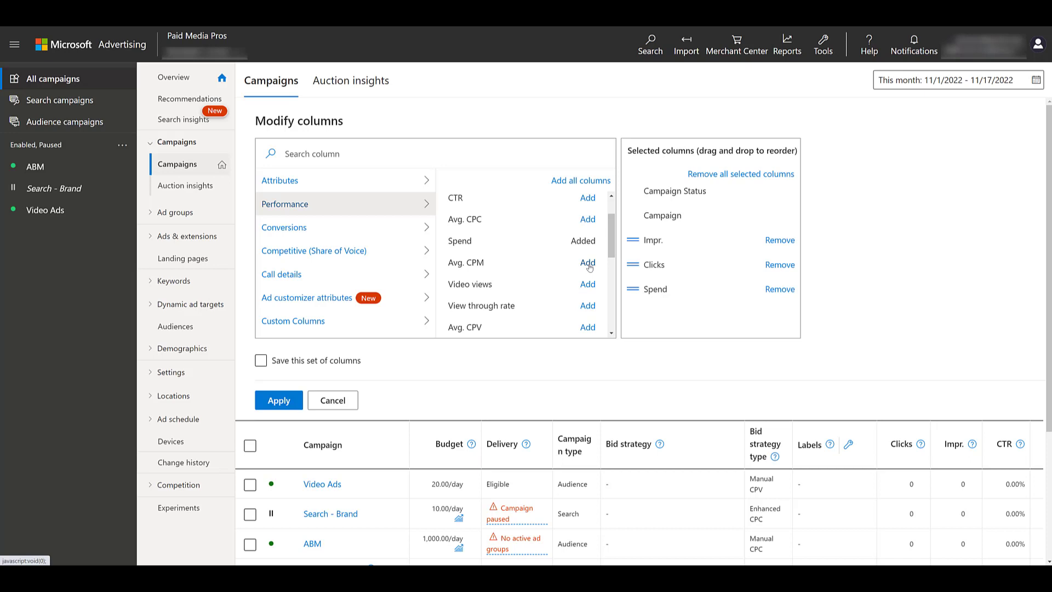
{"action": "left_click", "coordinate": [587, 263]}
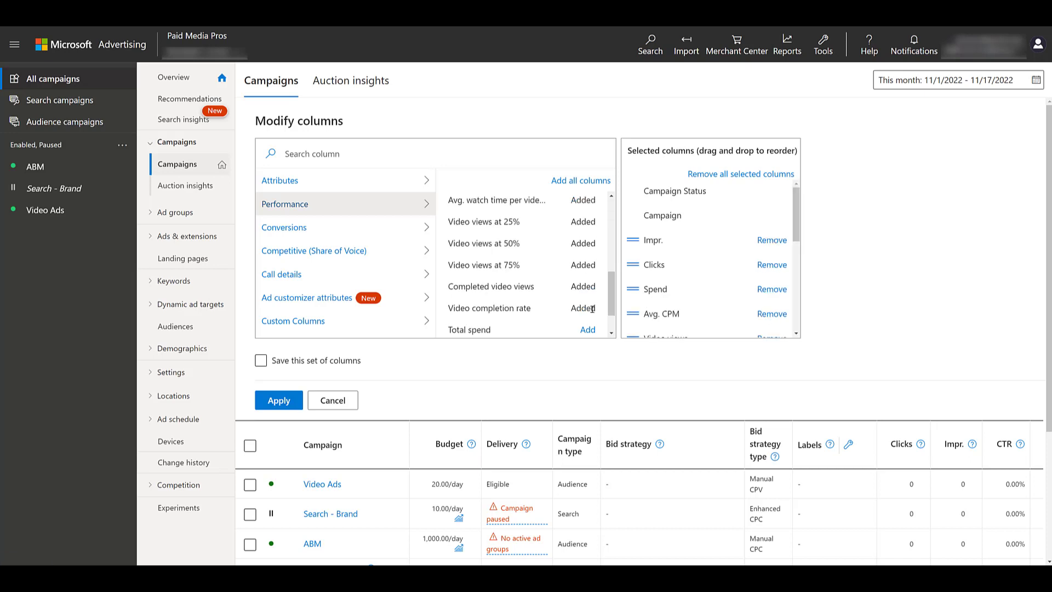
- Save the selection as the 'Video Ads' column set and apply it
{"action": "left_click", "coordinate": [257, 364]}
{"action": "type", "text": "Video Ads"}
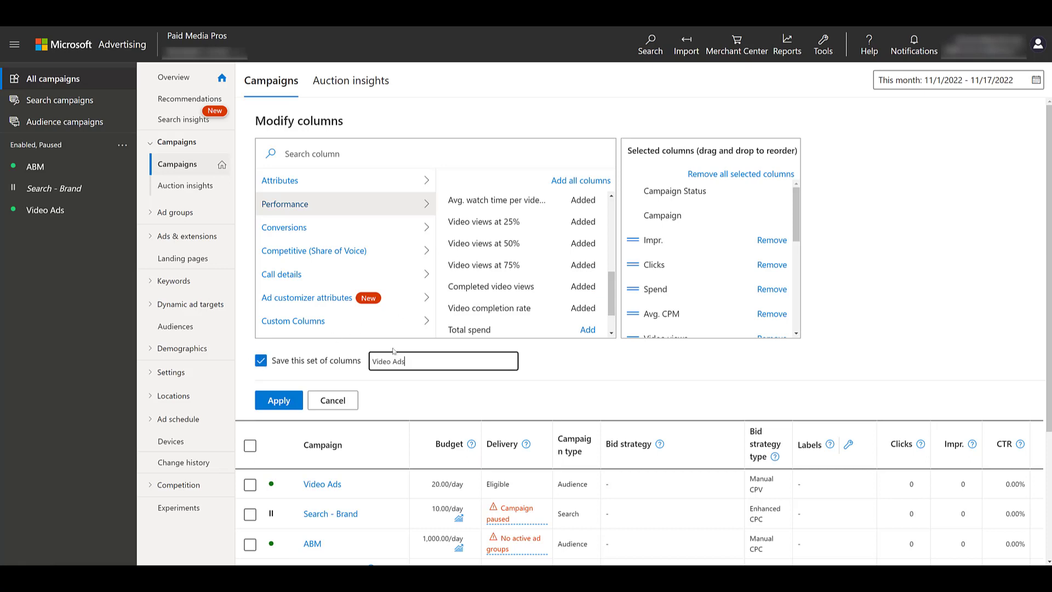
{"action": "left_click", "coordinate": [279, 401]}
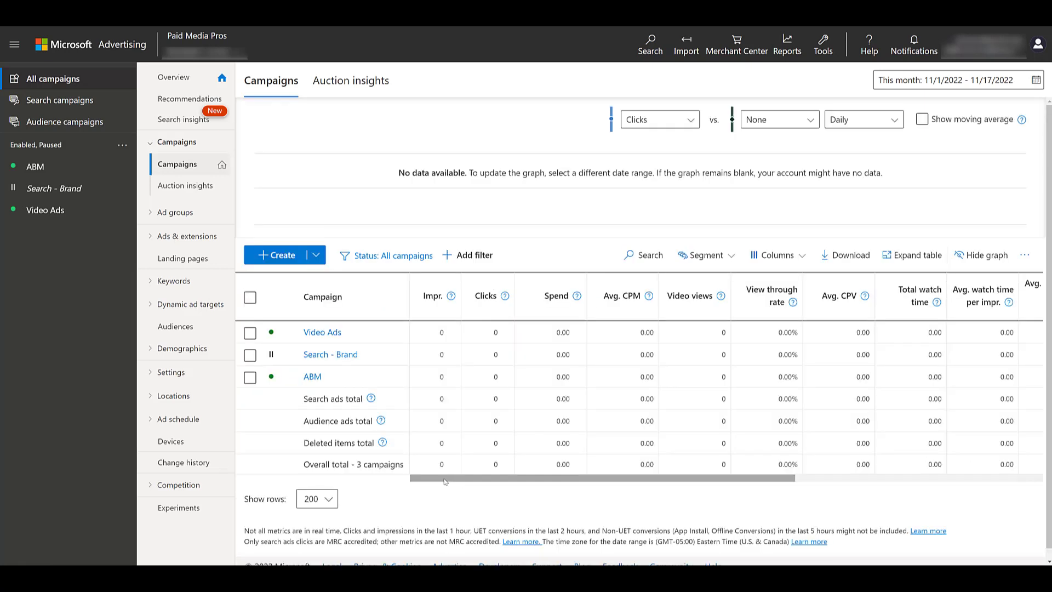
{"action": "left_click_drag", "start_coordinate": [445, 481], "coordinate": [616, 507]}
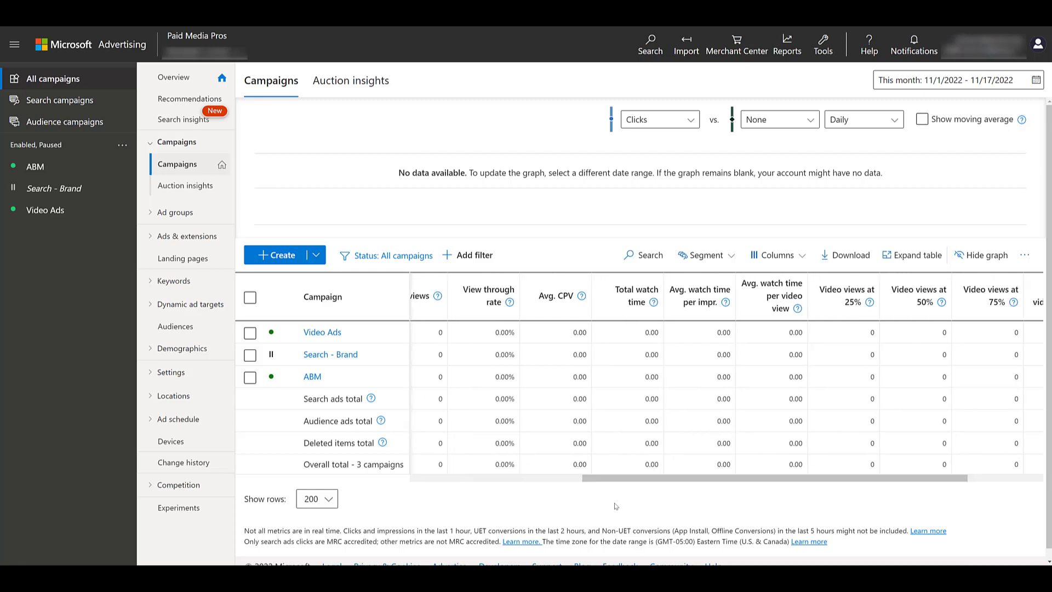